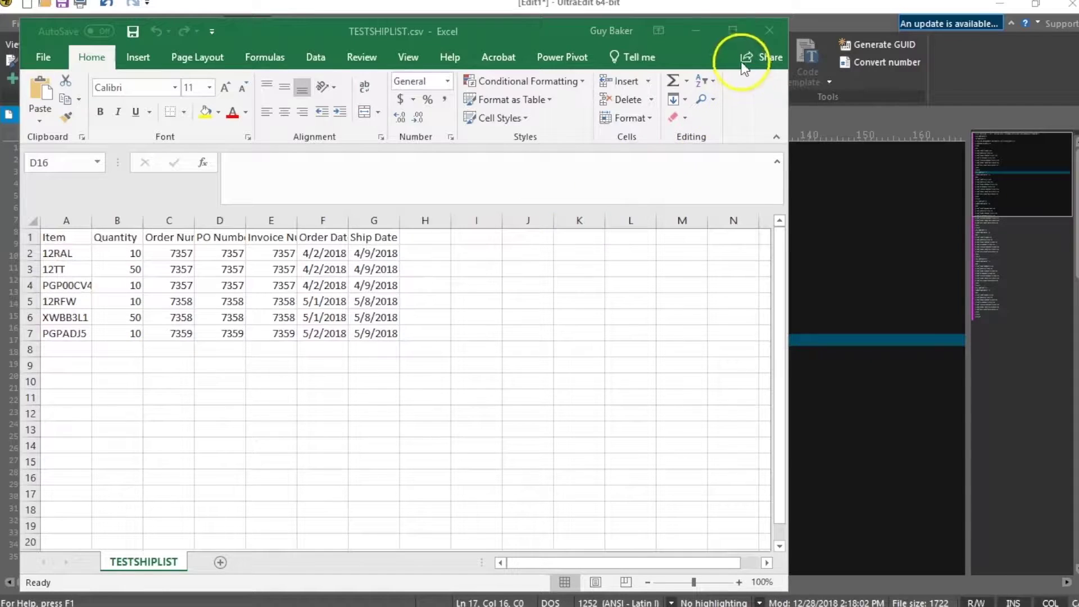
# - Minimize Excel's TESTSHIPLIST.csv so the UltraEdit window with its PowerShell XML version shows
pyautogui.click(697, 31)
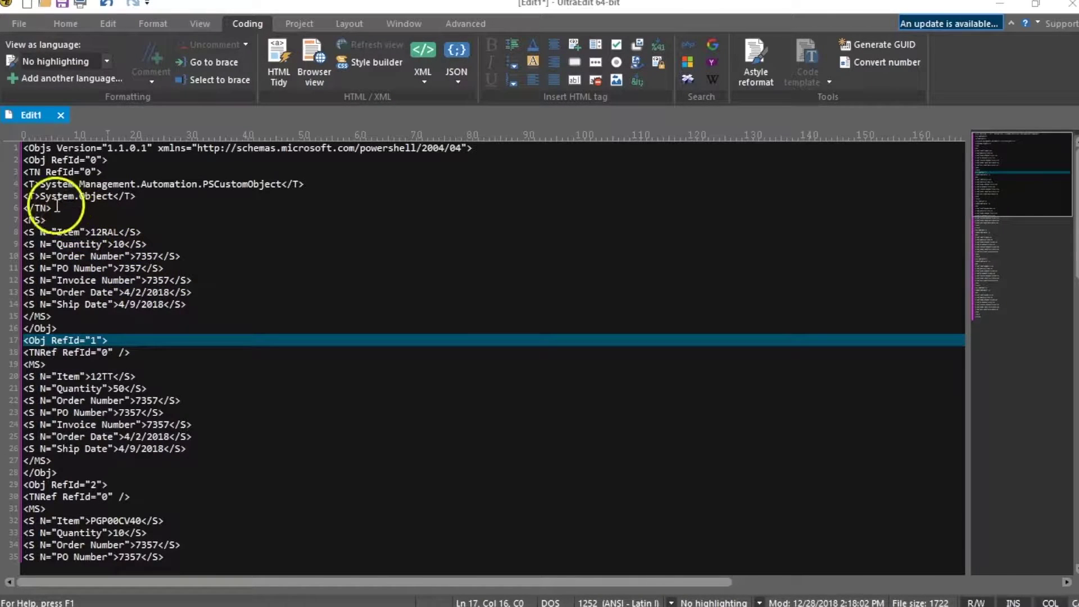
pyautogui.scroll(-3, 57, 193)
pyautogui.scroll(3, 73, 191)
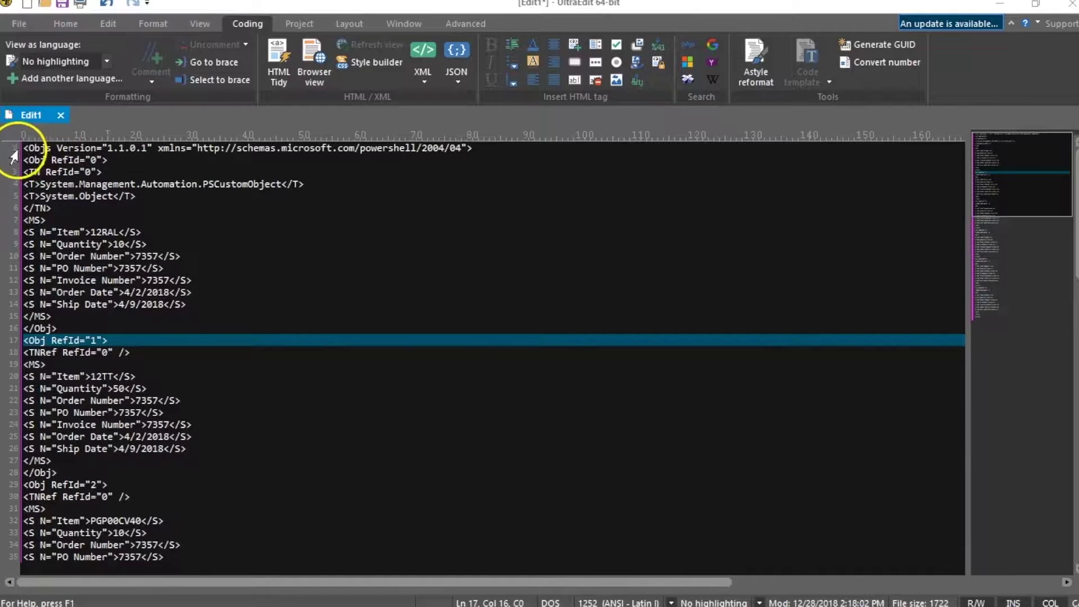
pyautogui.click(109, 161)
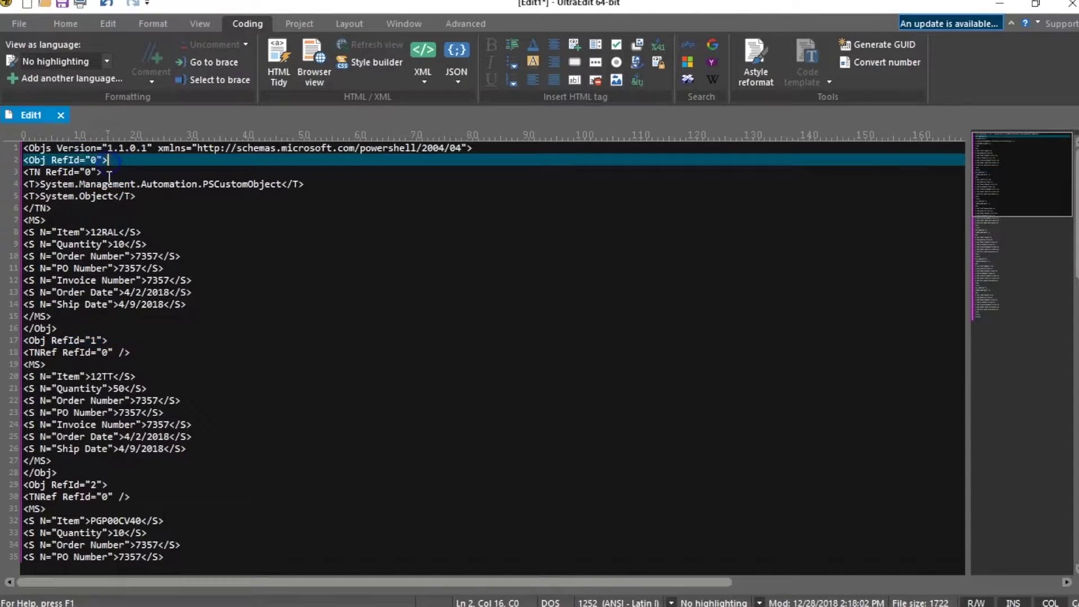
pyautogui.click(110, 180)
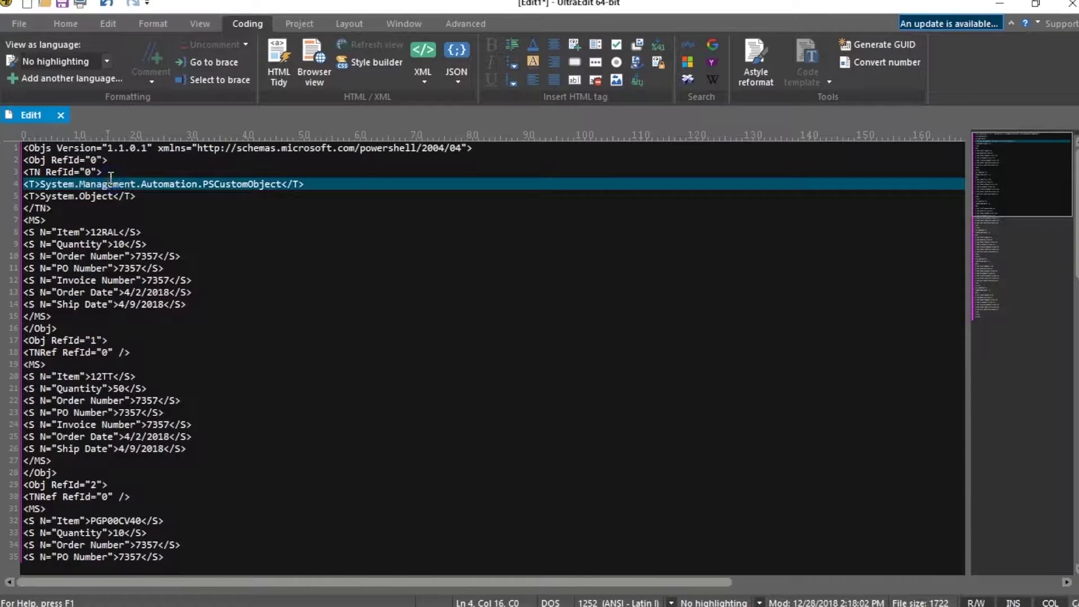
pyautogui.press('Up')
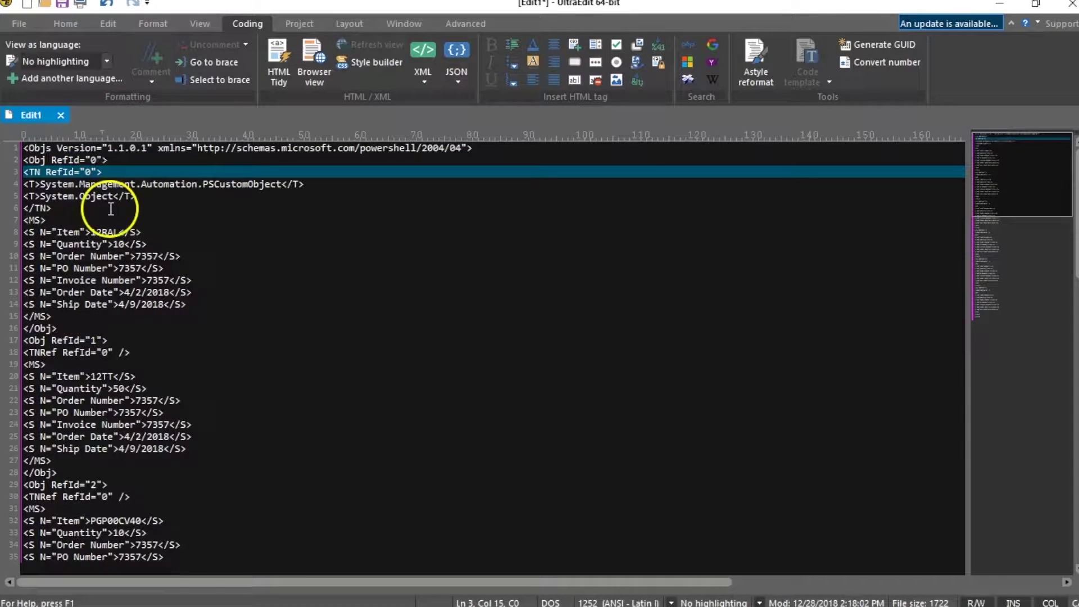
pyautogui.click(57, 212)
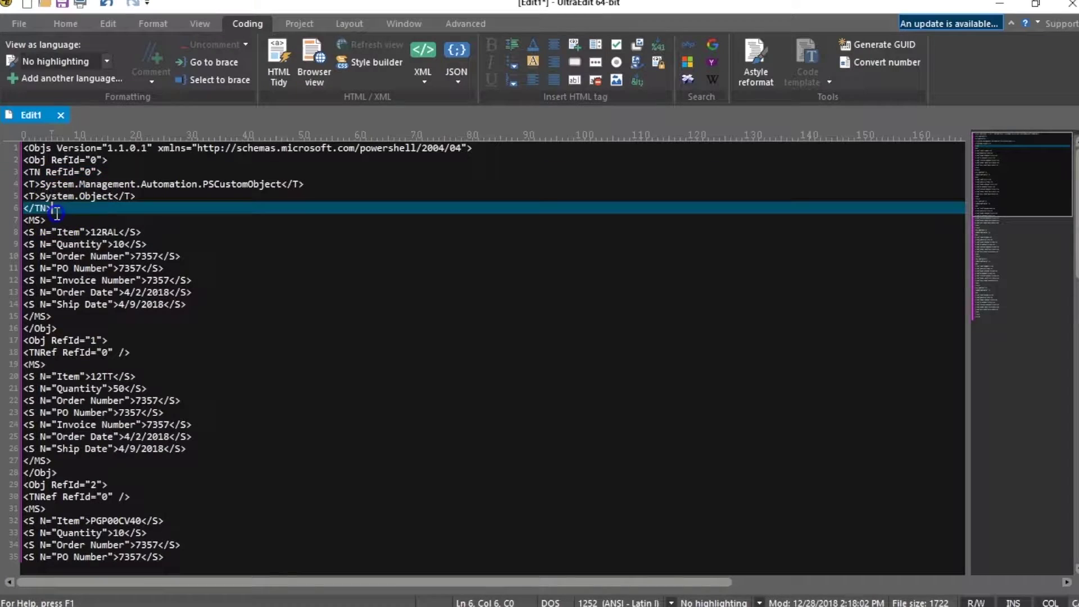
pyautogui.click(56, 218)
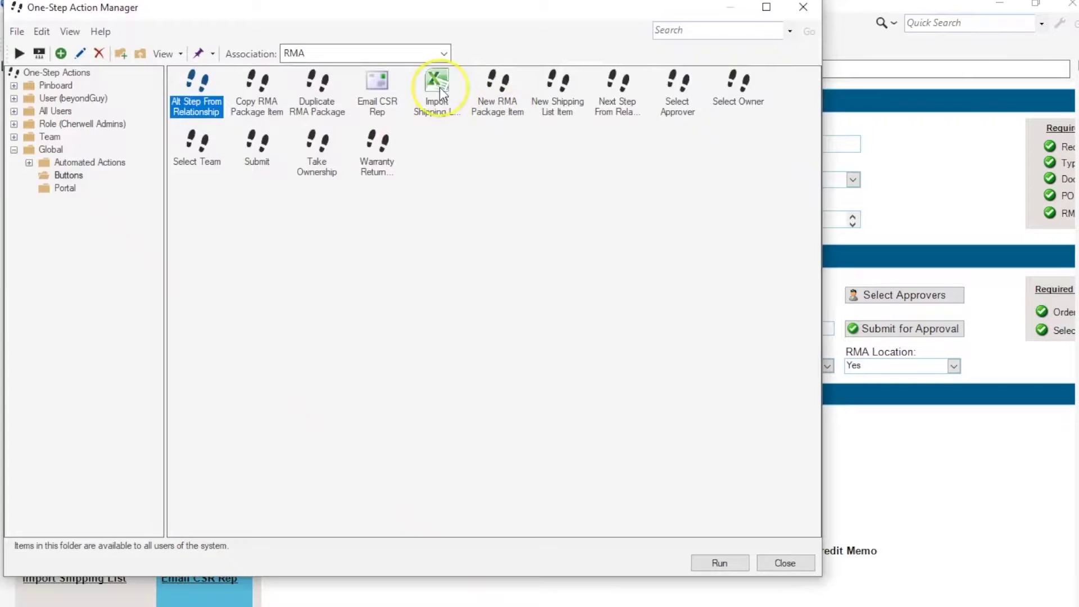
# - Run the Import Shipping List From CSV One-Step and cancel it at the XML preview
pyautogui.click(437, 84)
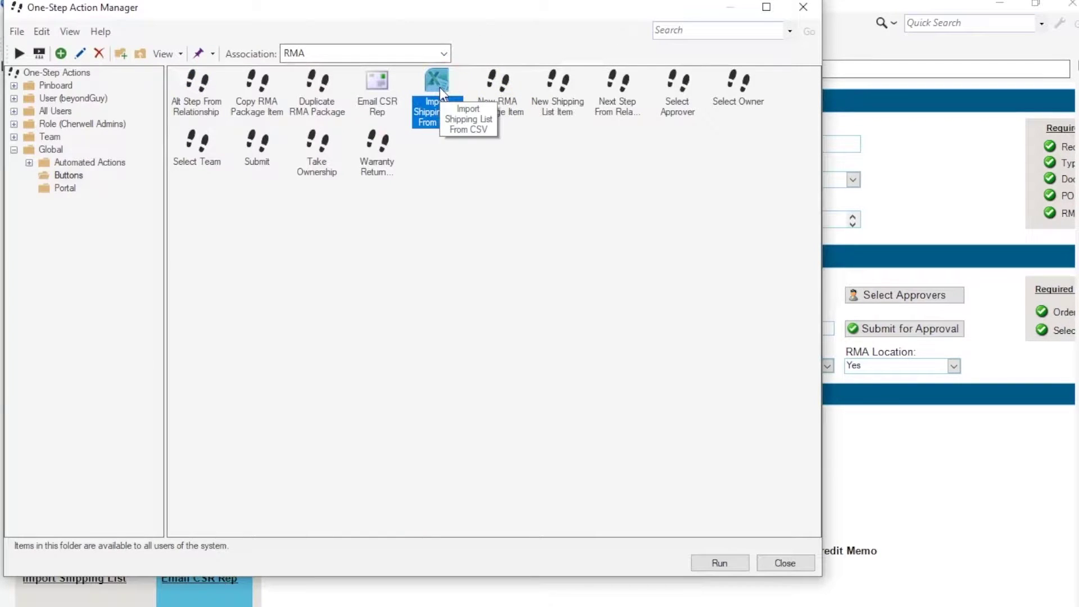
pyautogui.click(705, 559)
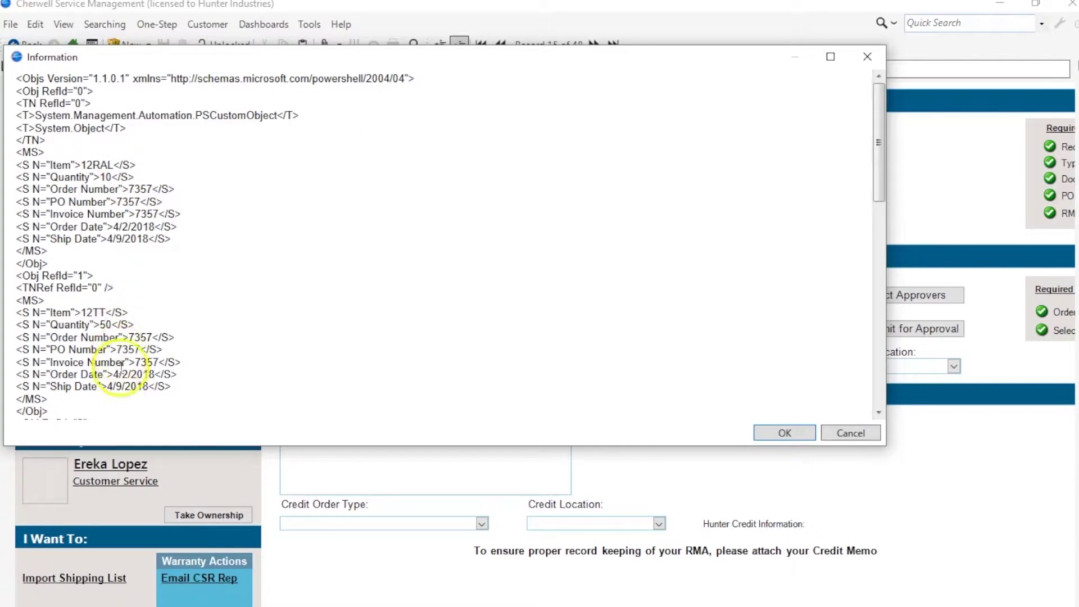
pyautogui.click(857, 434)
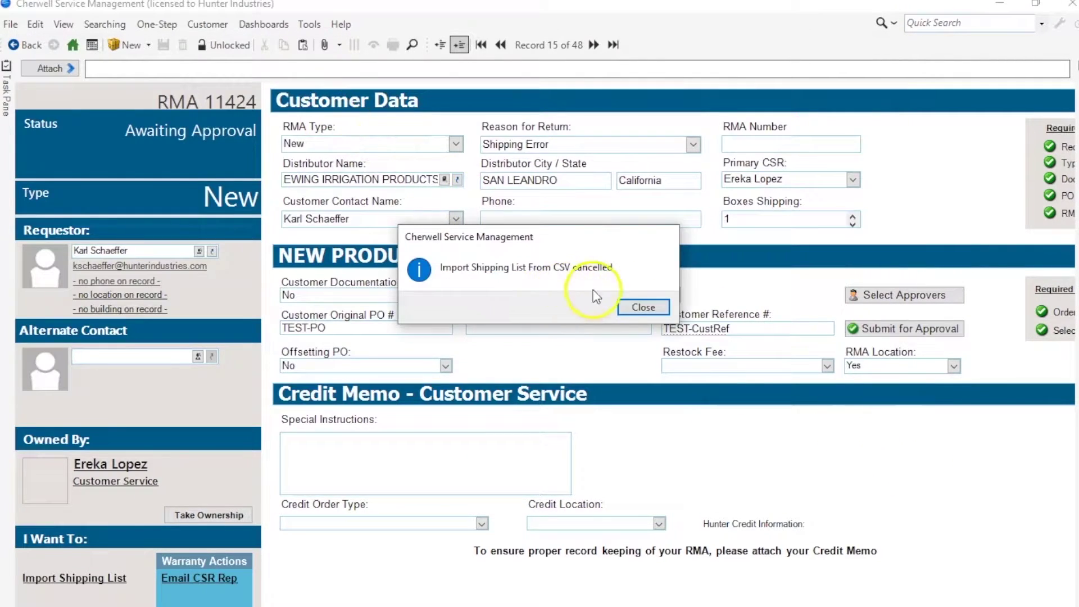
pyautogui.click(644, 307)
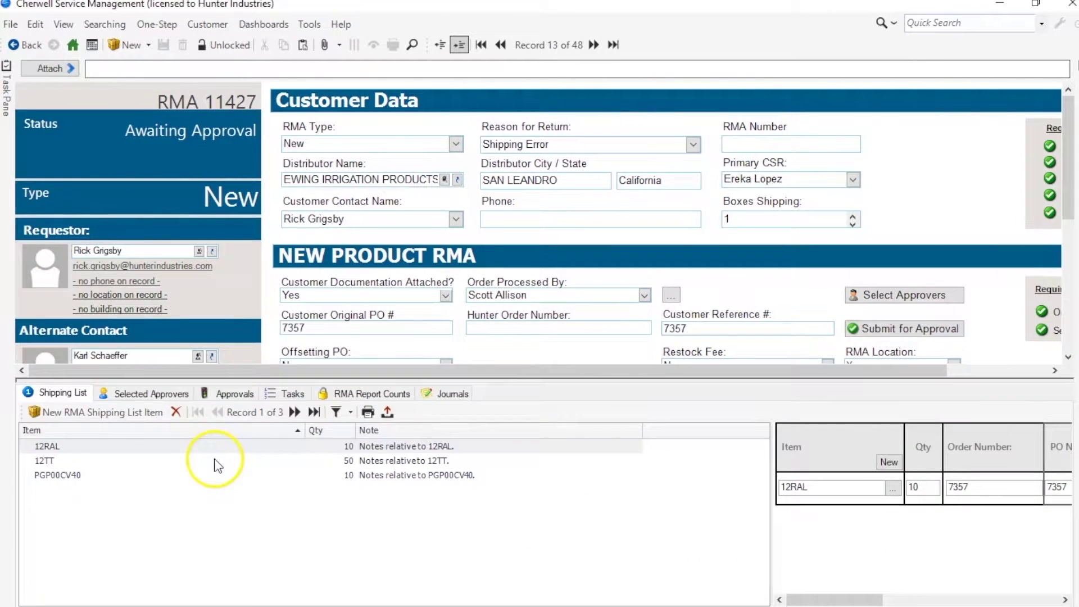
# - Browse the RMA's Shipping List items 12TT and PGP00CV40
pyautogui.click(66, 460)
pyautogui.click(66, 475)
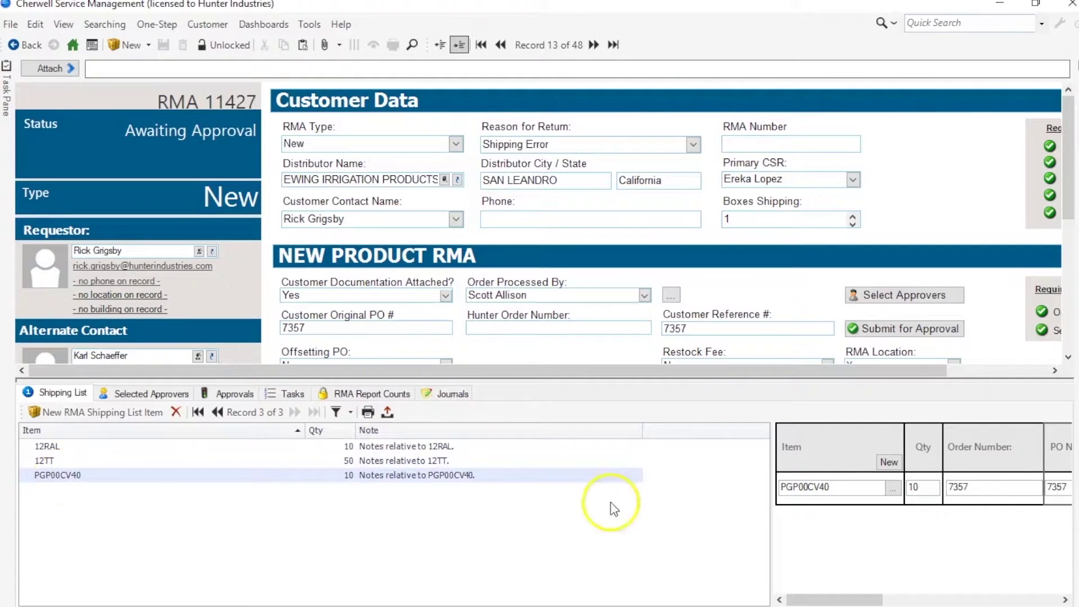
pyautogui.moveTo(820, 599)
pyautogui.mouseDown()
pyautogui.moveTo(971, 600)
pyautogui.moveTo(805, 592)
pyautogui.mouseUp()
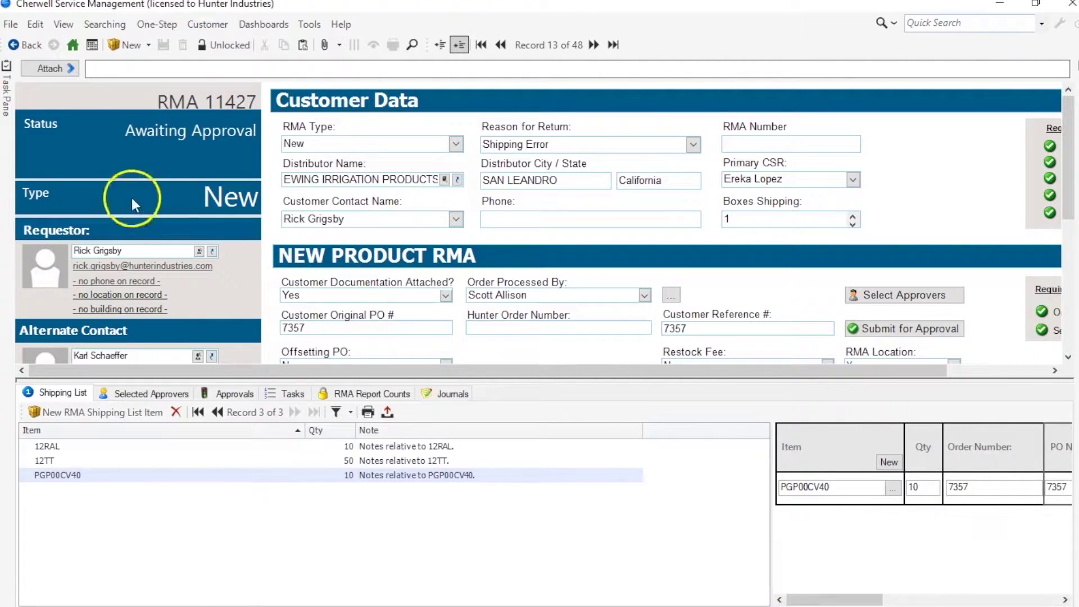
pyautogui.click(151, 25)
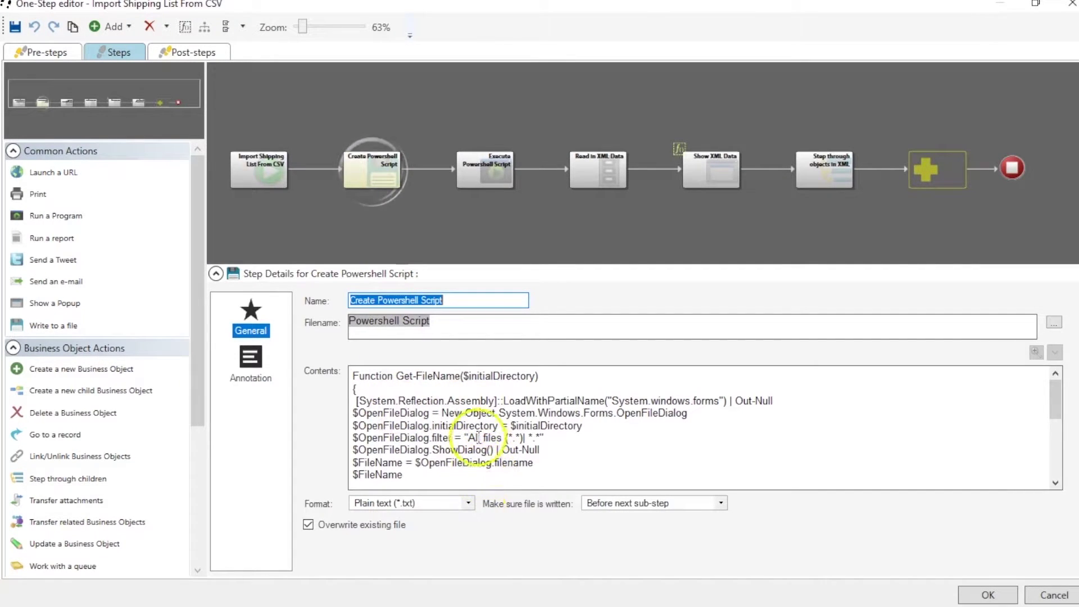
# - Review the Create Powershell Script contents, then the Execute Powershell Script and Read in XML Data steps
pyautogui.scroll(-3, 508, 449)
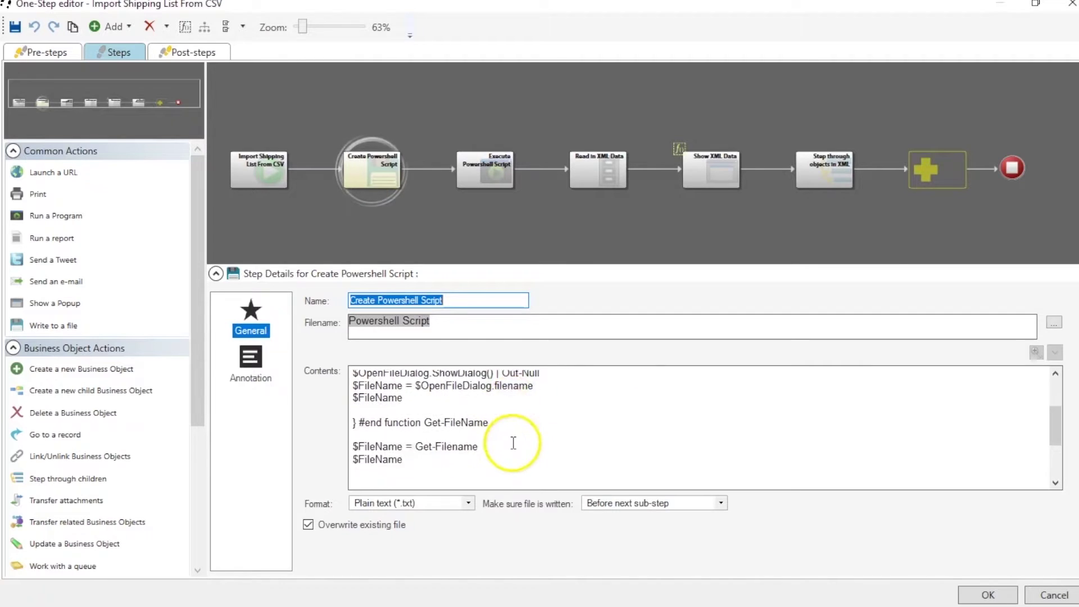
pyautogui.scroll(-2, 511, 442)
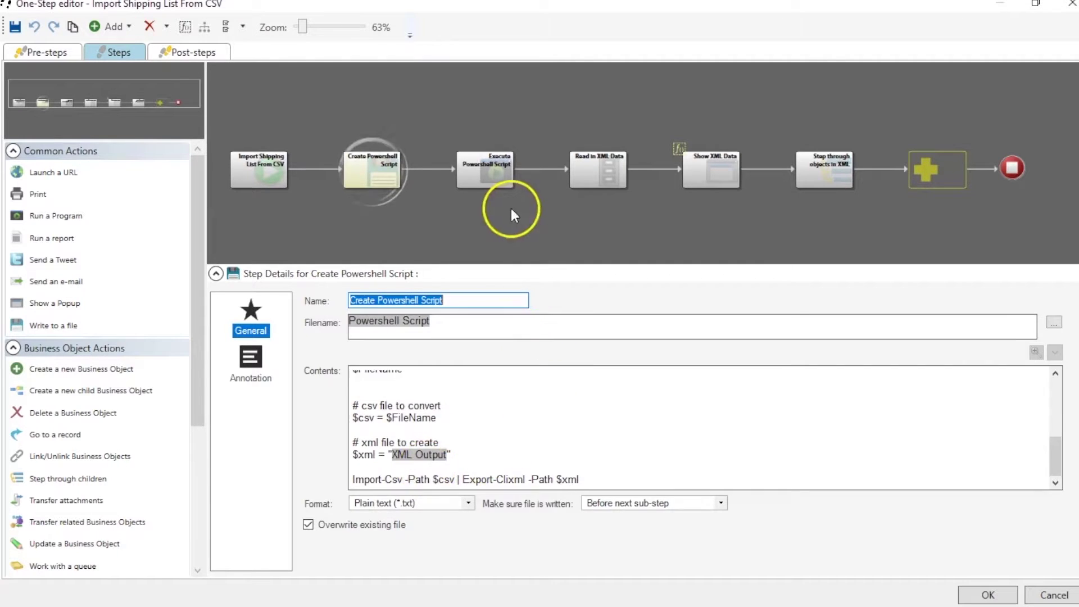
pyautogui.click(498, 179)
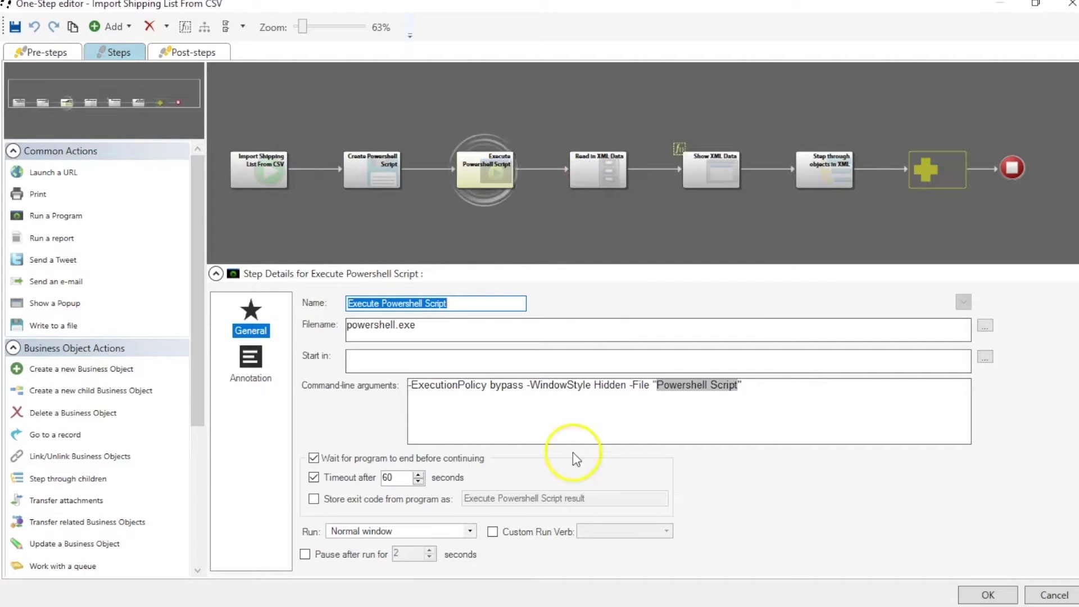
pyautogui.click(608, 183)
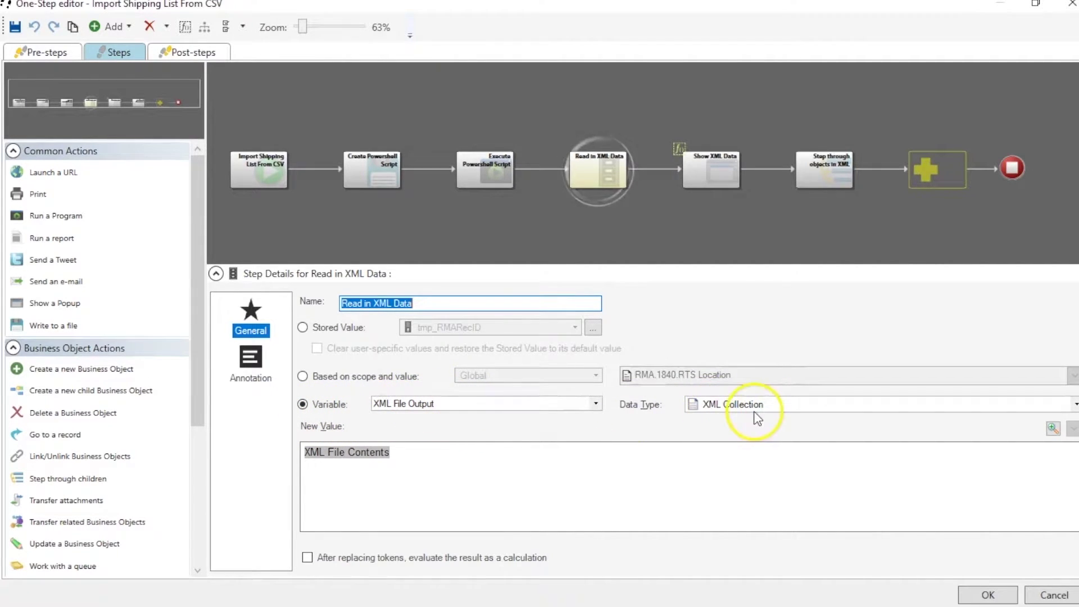
# - Check the XML File Contents token's properties, confirming XML Output as the source file
pyautogui.rightClick(382, 460)
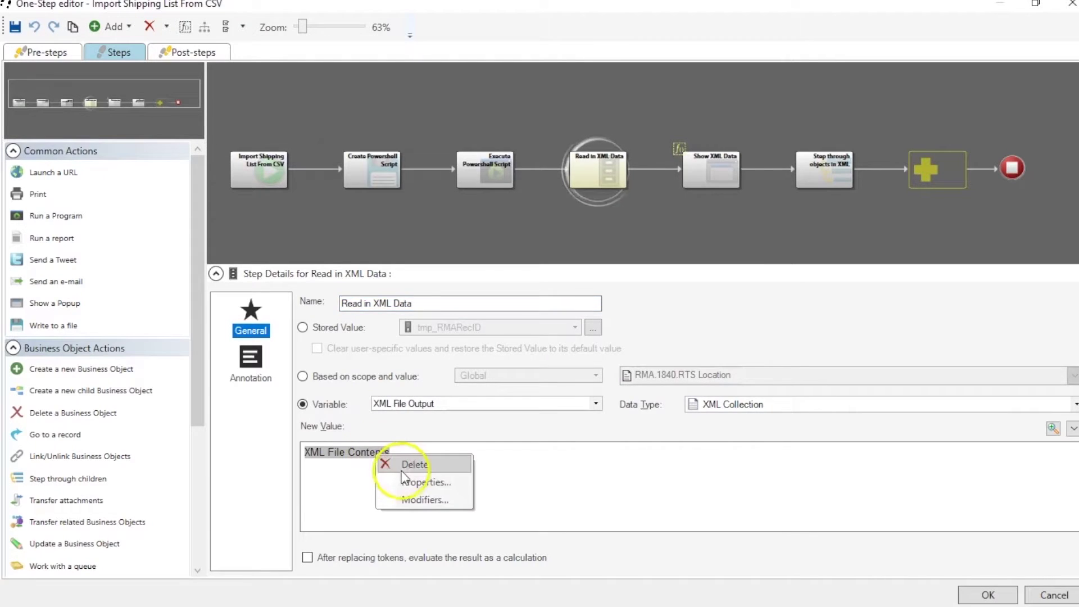
pyautogui.click(413, 482)
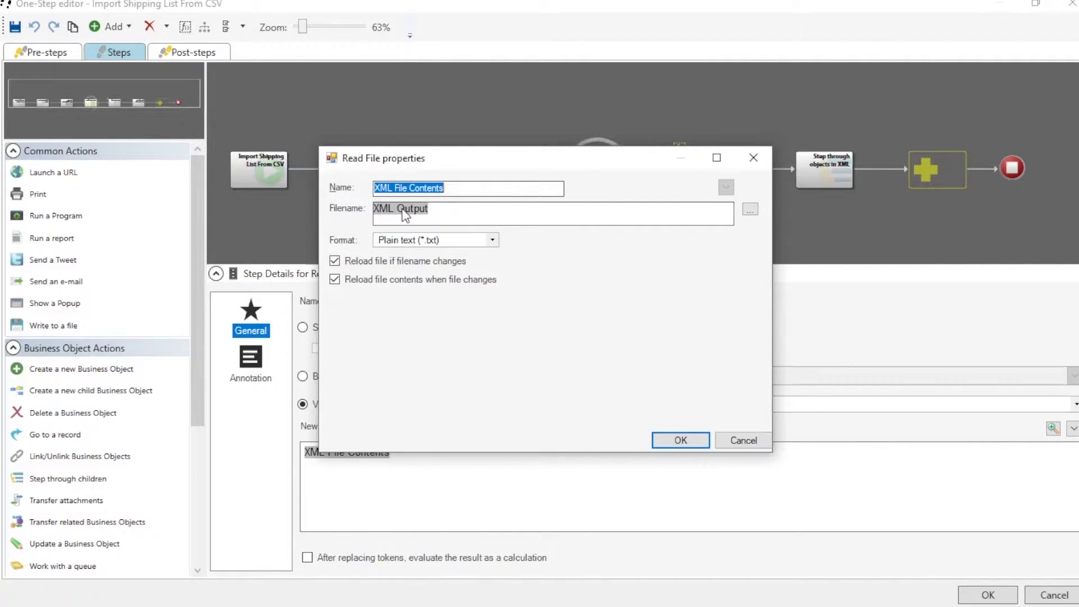
pyautogui.click(486, 215)
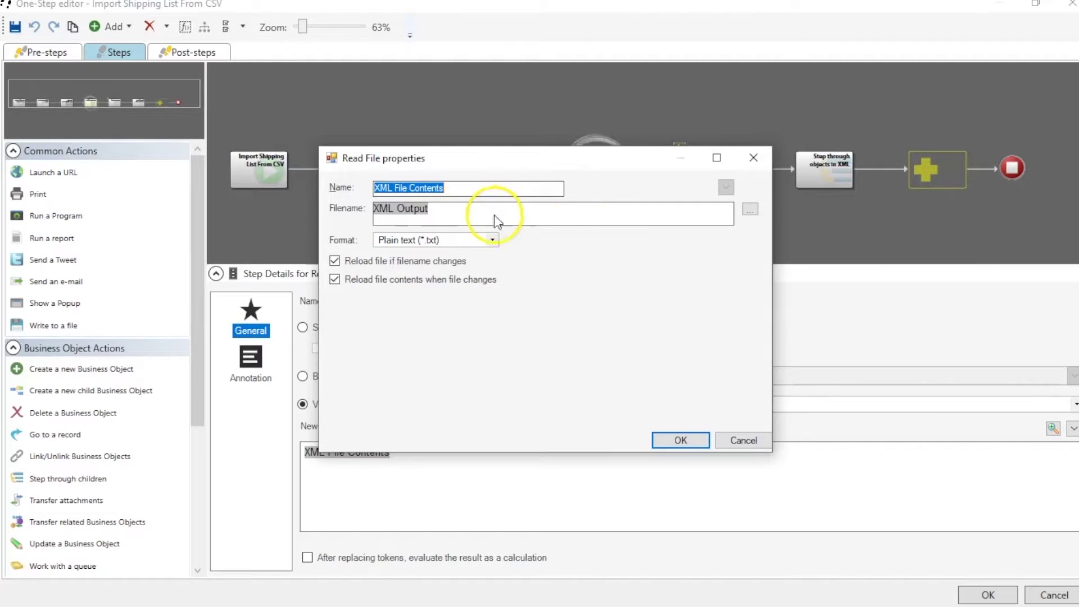
pyautogui.click(756, 162)
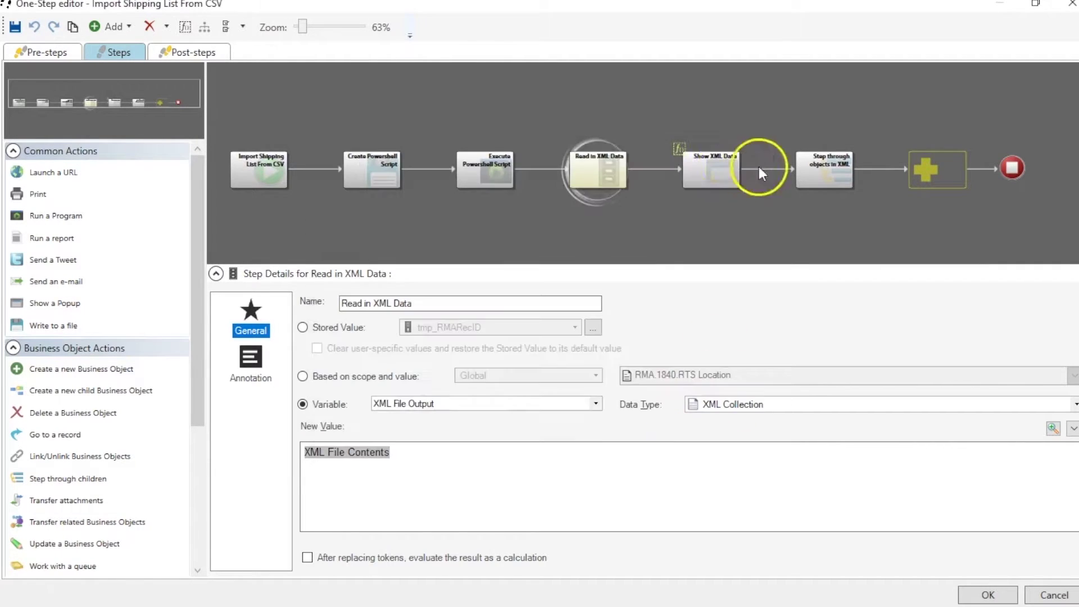
# - Show the Show XML Data and Step through objects in XML steps, with item variable Current Object
pyautogui.click(693, 165)
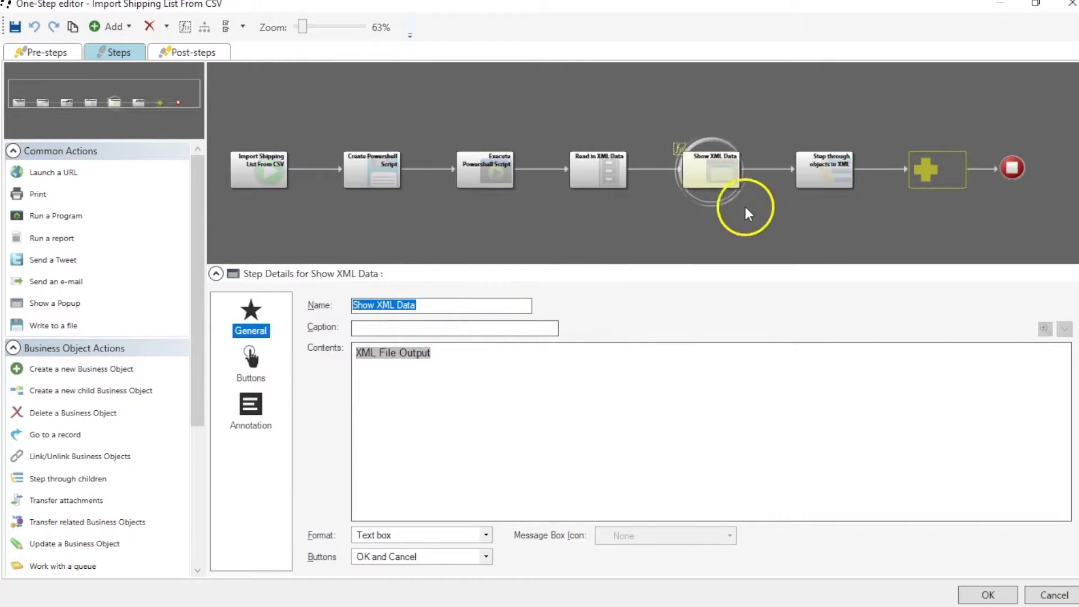
pyautogui.click(804, 169)
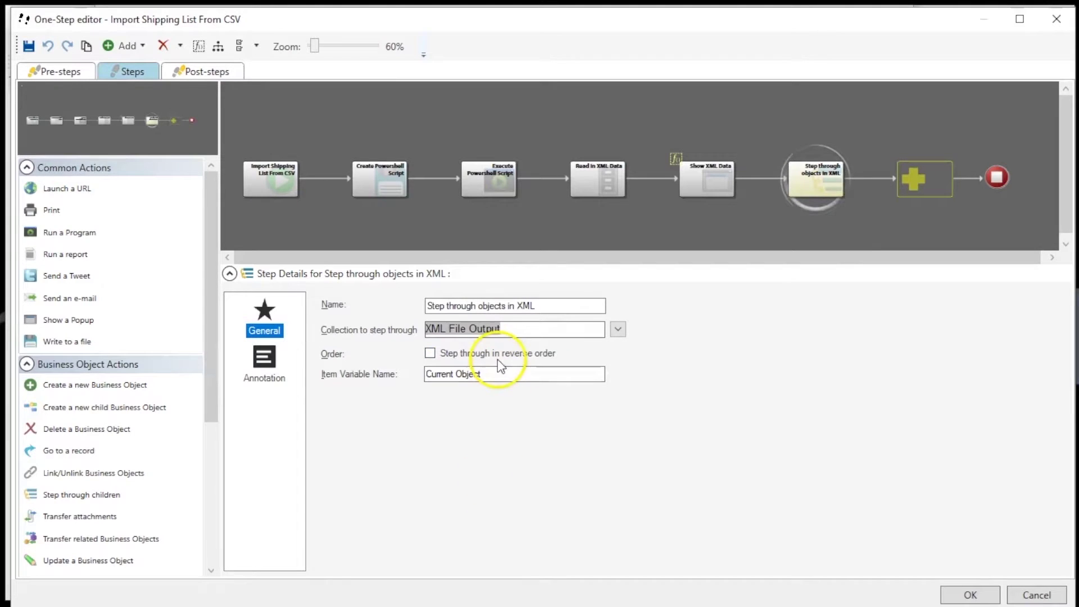
pyautogui.click(493, 375)
# - Drill into the XML loop and show Create Current Shipping List Object, creating an RMA Shipping List Item child
pyautogui.click(430, 374)
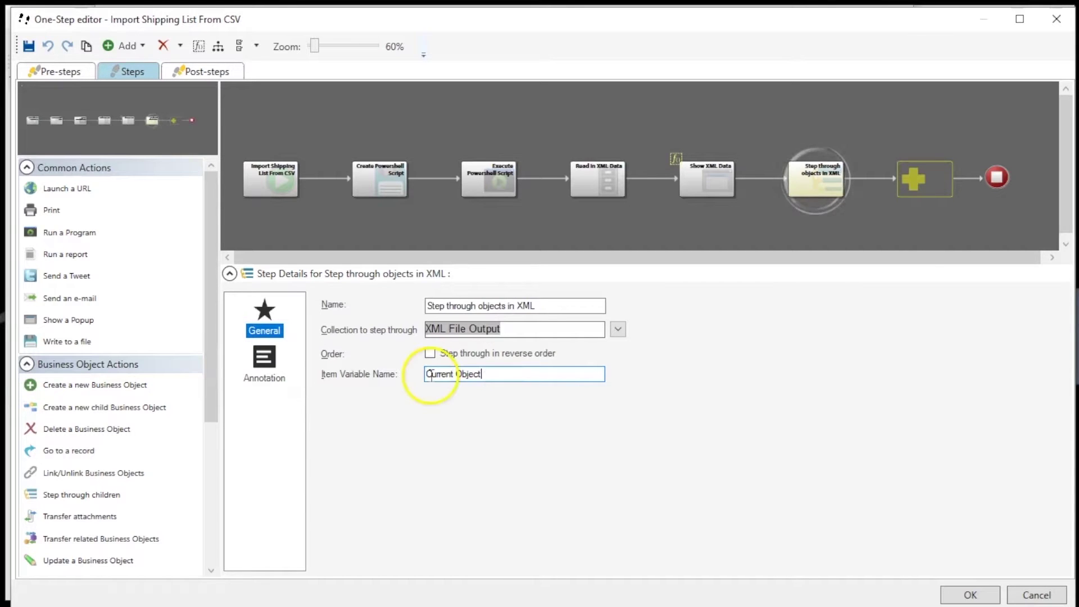
pyautogui.doubleClick(818, 183)
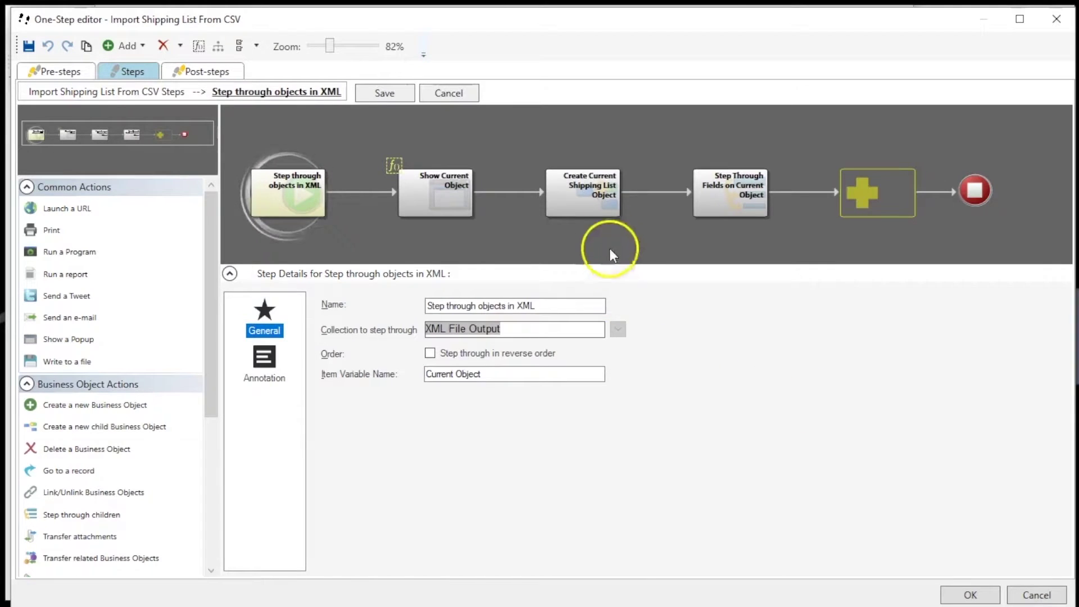
pyautogui.click(588, 192)
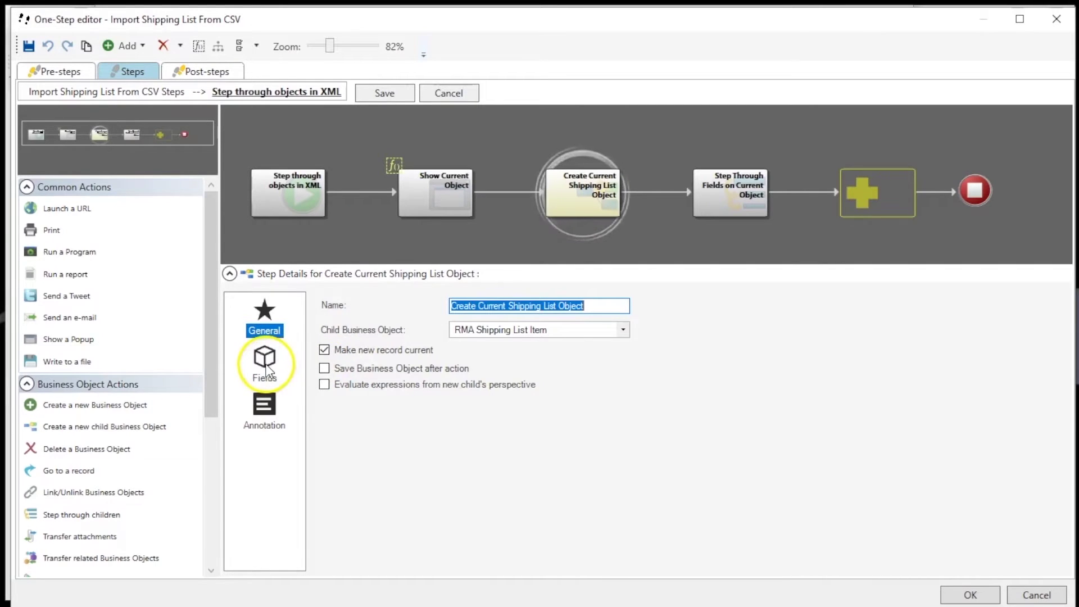
# - Show the Step Through Fields on Current Object step, looping Current Object with item variable Current Field
pyautogui.click(709, 214)
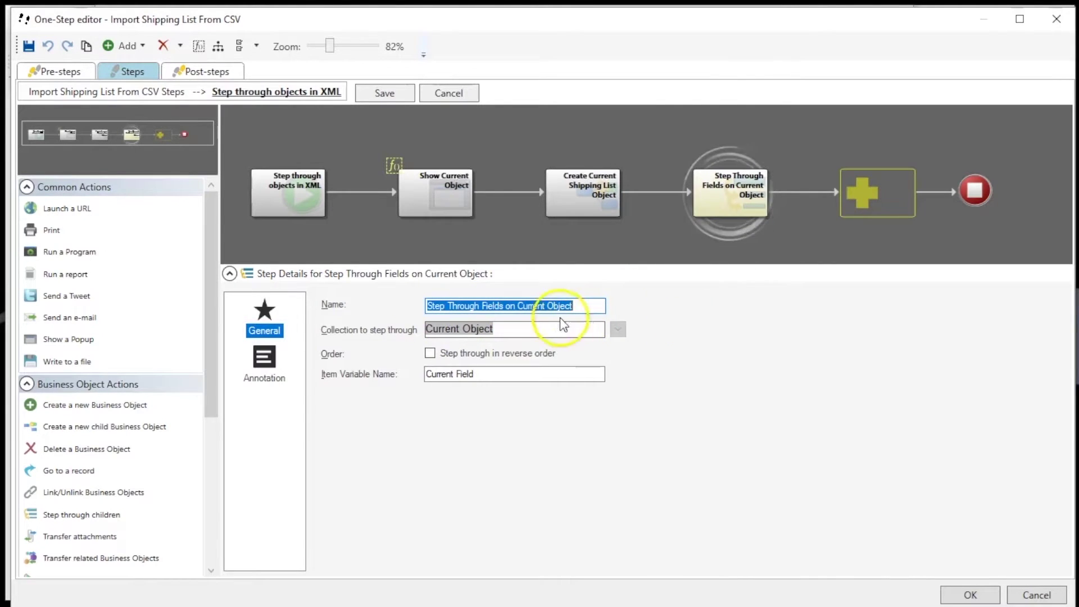
pyautogui.rightClick(450, 334)
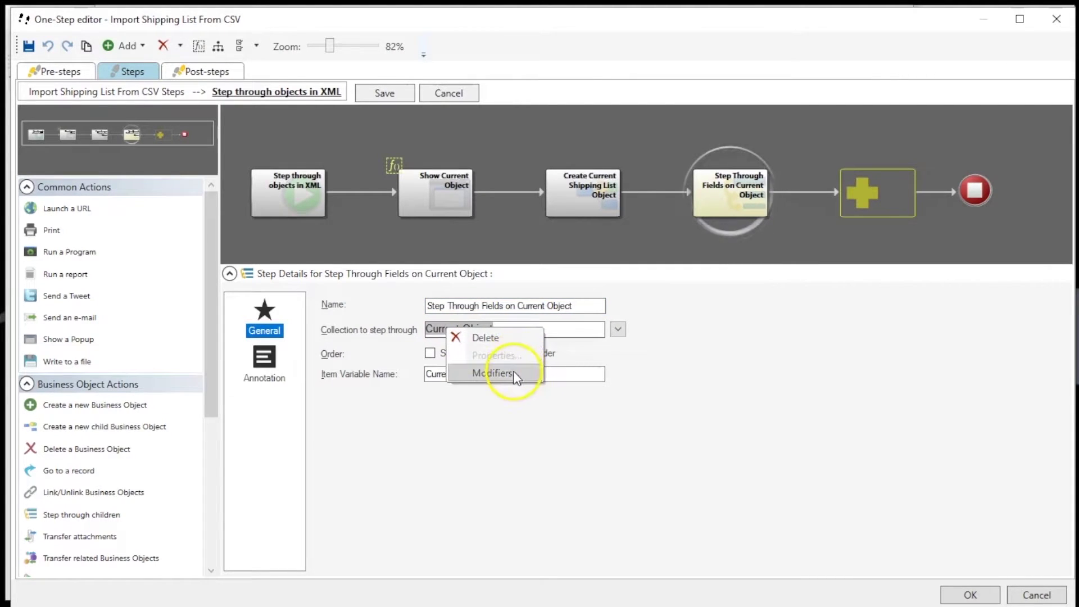
pyautogui.click(494, 373)
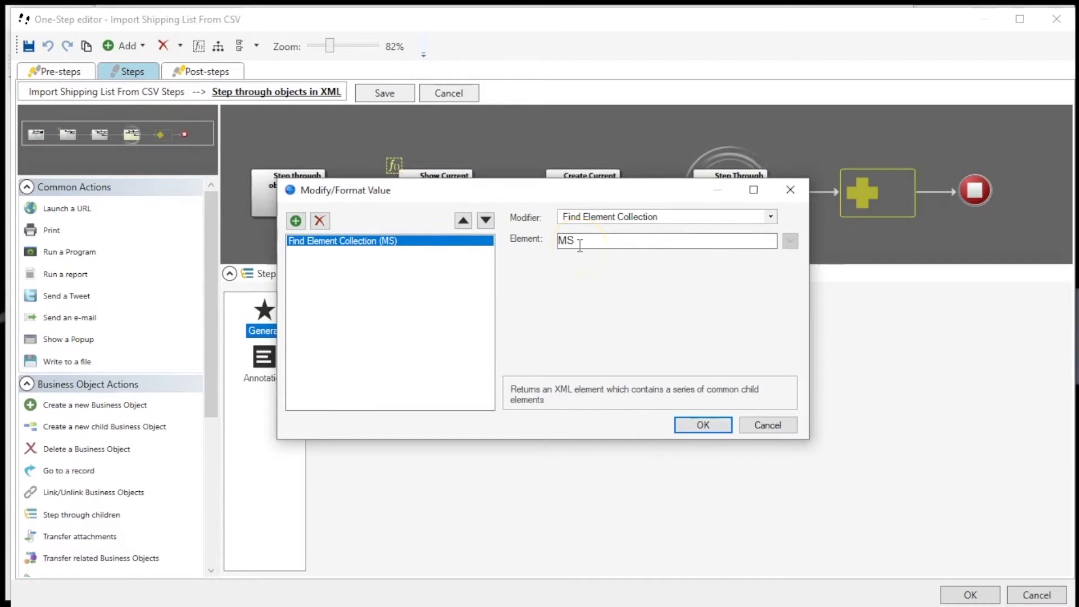
pyautogui.click(683, 430)
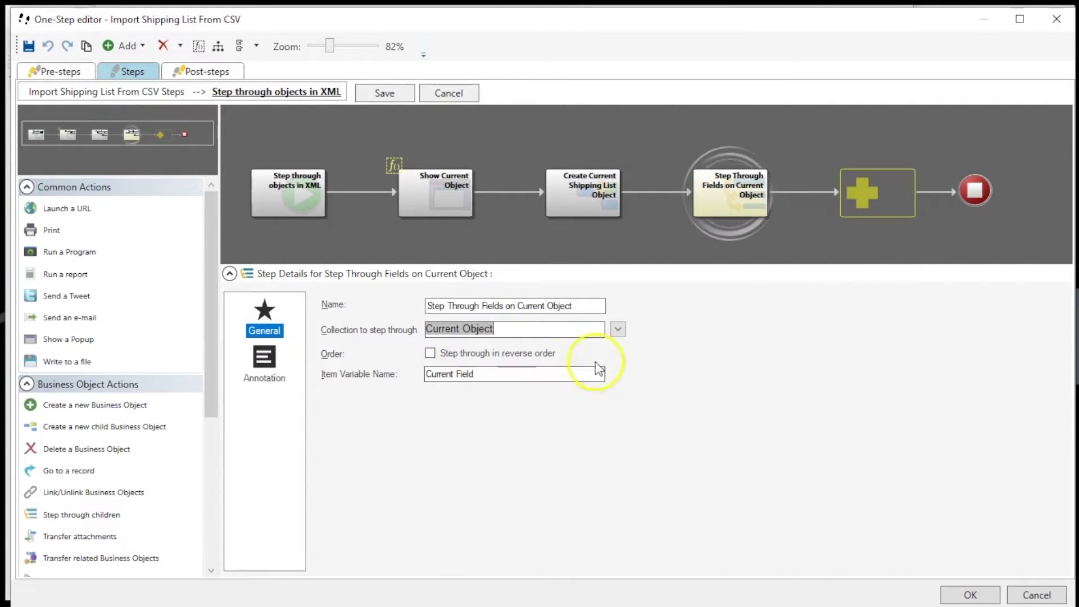
# - Drill into the field loop and open the modifier on Identify current field name's Current Field value
pyautogui.doubleClick(714, 204)
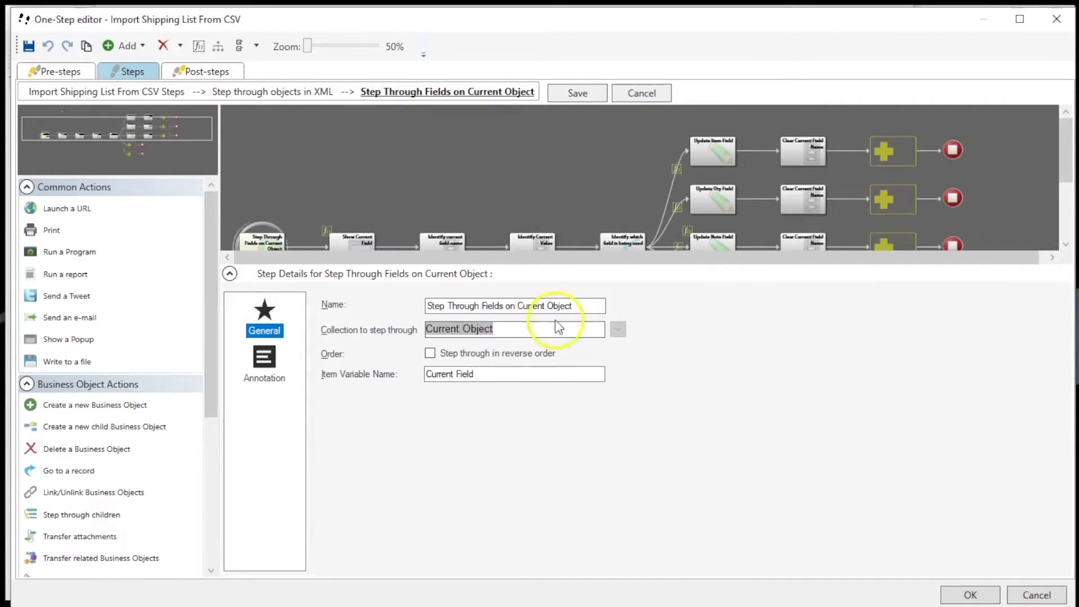
pyautogui.click(437, 240)
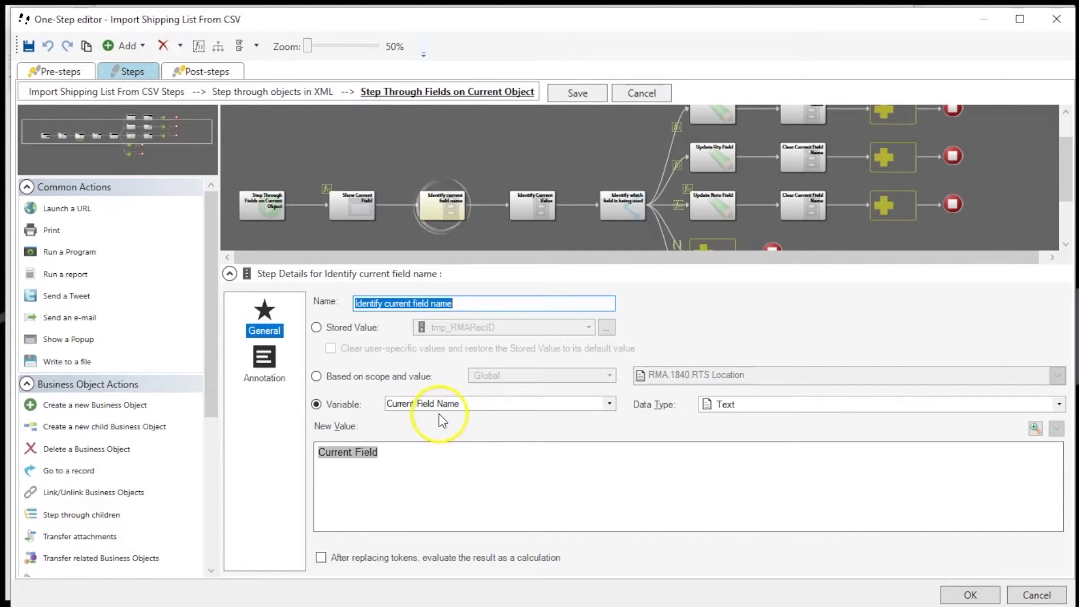
pyautogui.rightClick(353, 462)
pyautogui.click(392, 503)
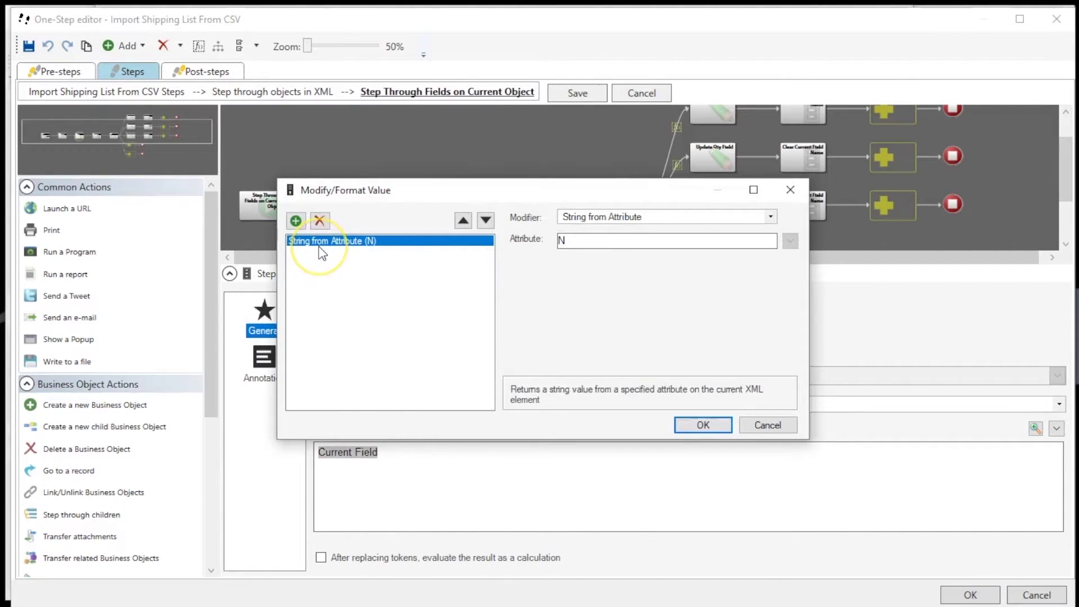
# - Review the modifier settings, then show Identify Current Value setting Current Value from Current Field
pyautogui.click(624, 265)
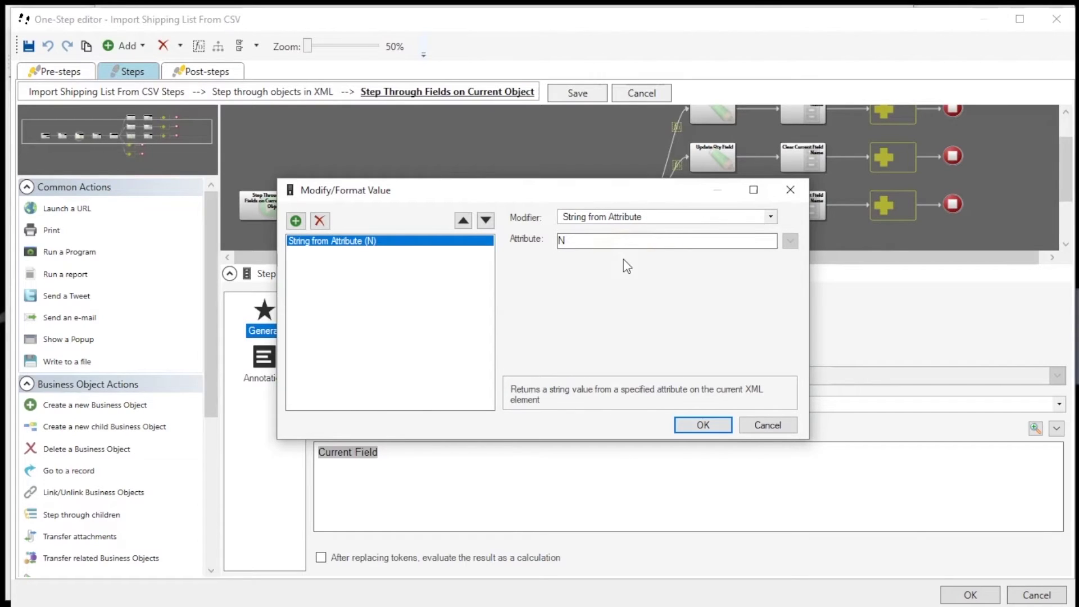
pyautogui.click(330, 240)
pyautogui.click(544, 252)
pyautogui.click(645, 363)
pyautogui.click(683, 430)
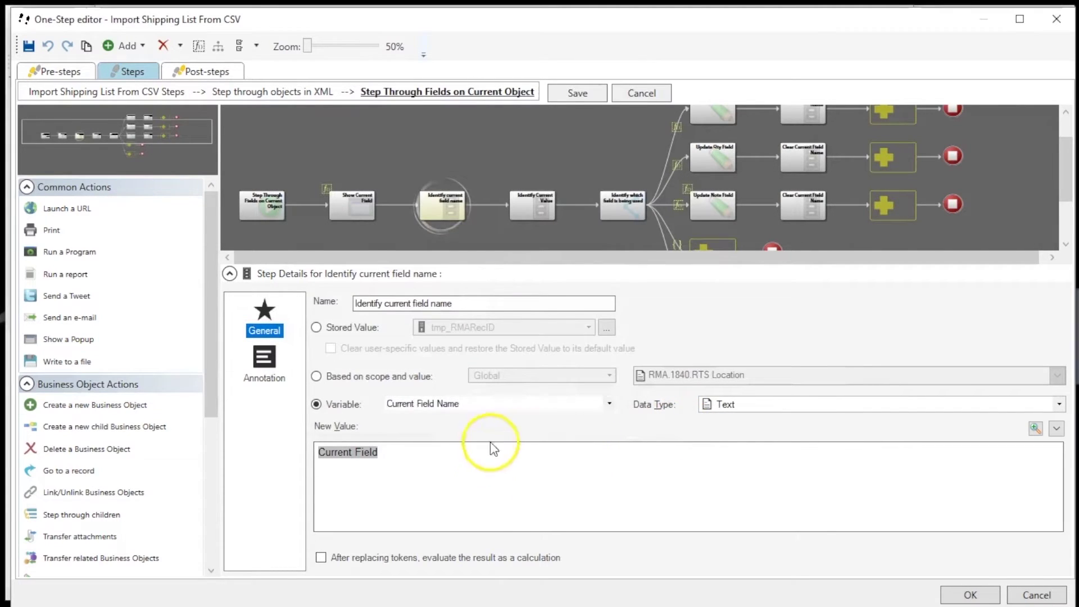
pyautogui.click(533, 214)
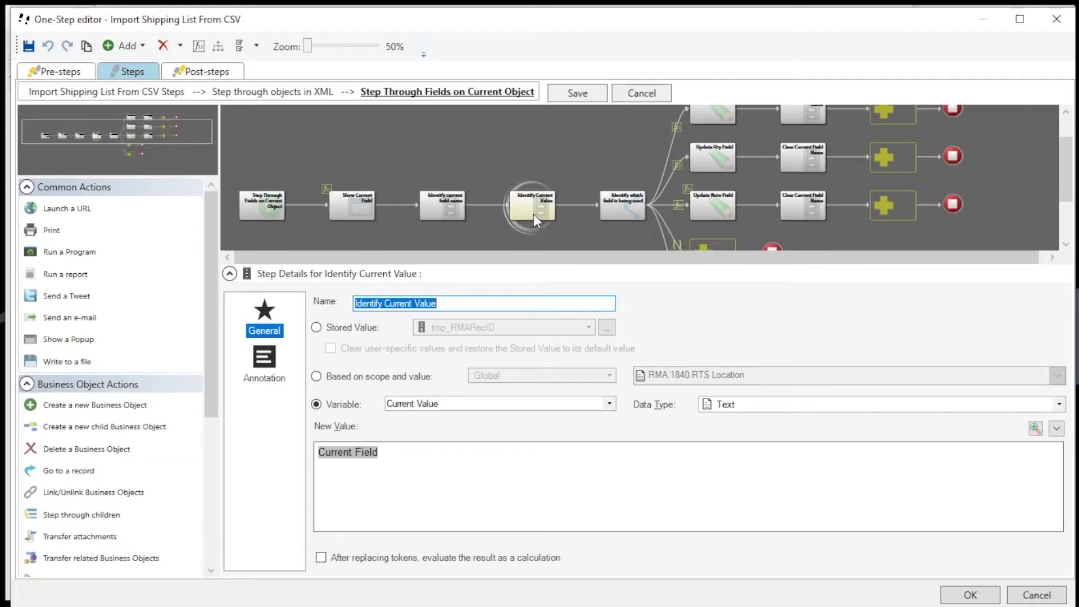
pyautogui.click(533, 214)
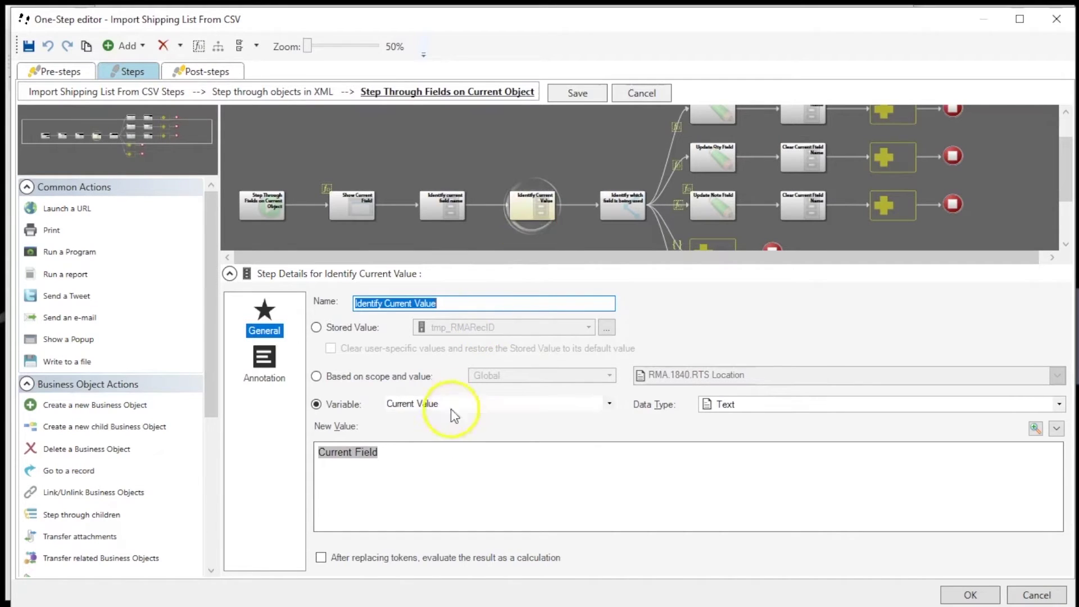
pyautogui.click(356, 453)
pyautogui.rightClick(359, 457)
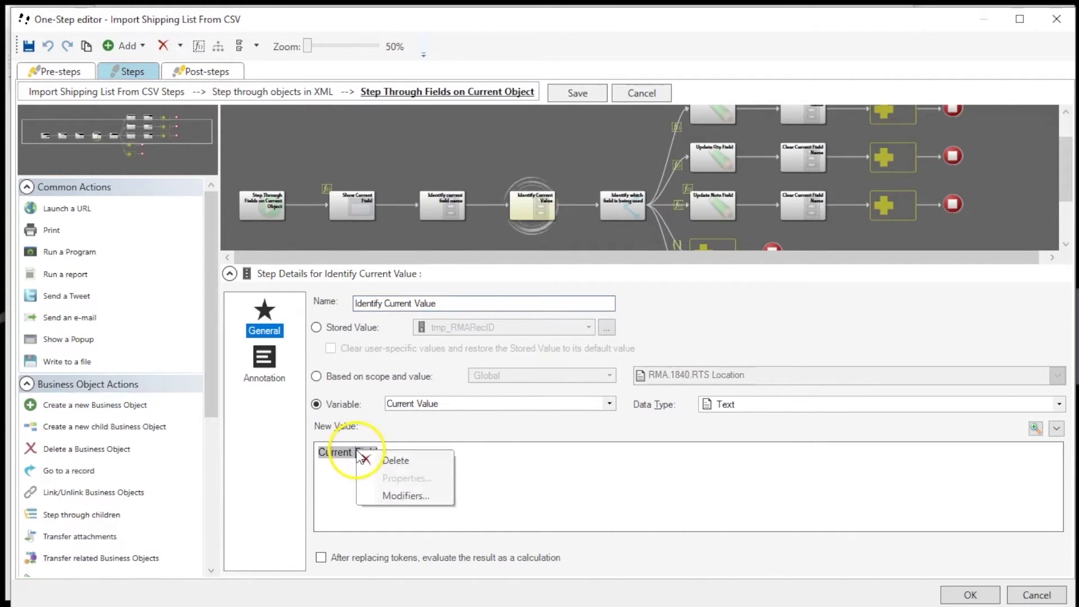
pyautogui.click(393, 493)
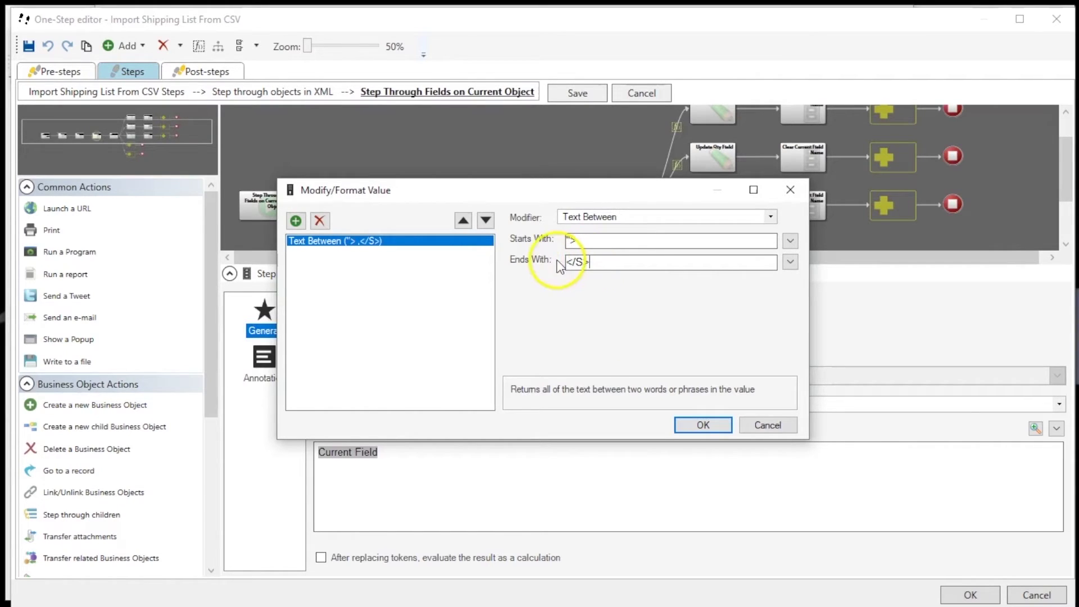
pyautogui.click(703, 425)
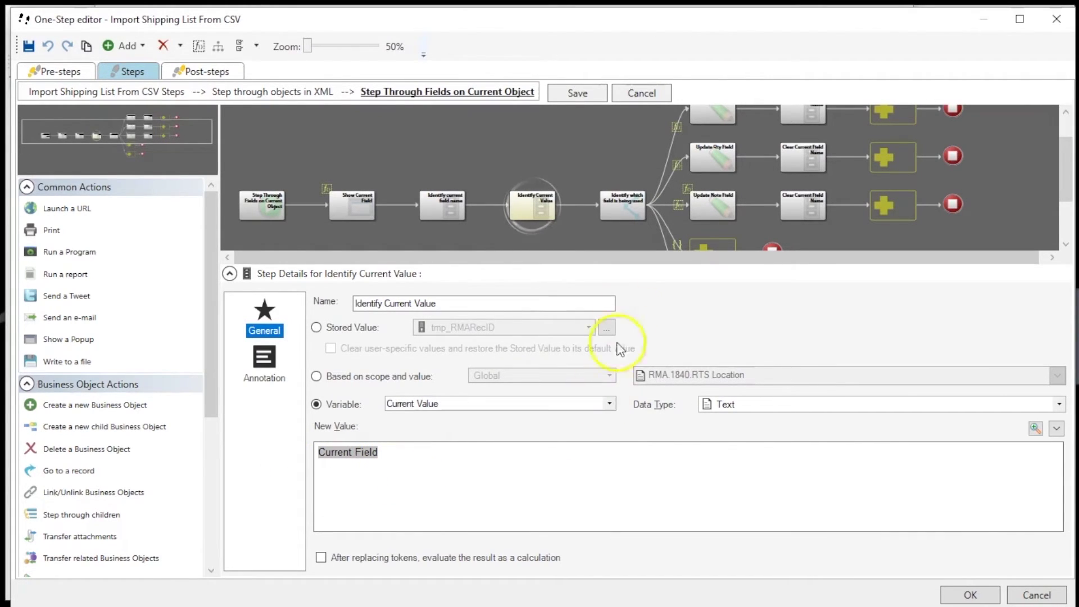
pyautogui.click(628, 216)
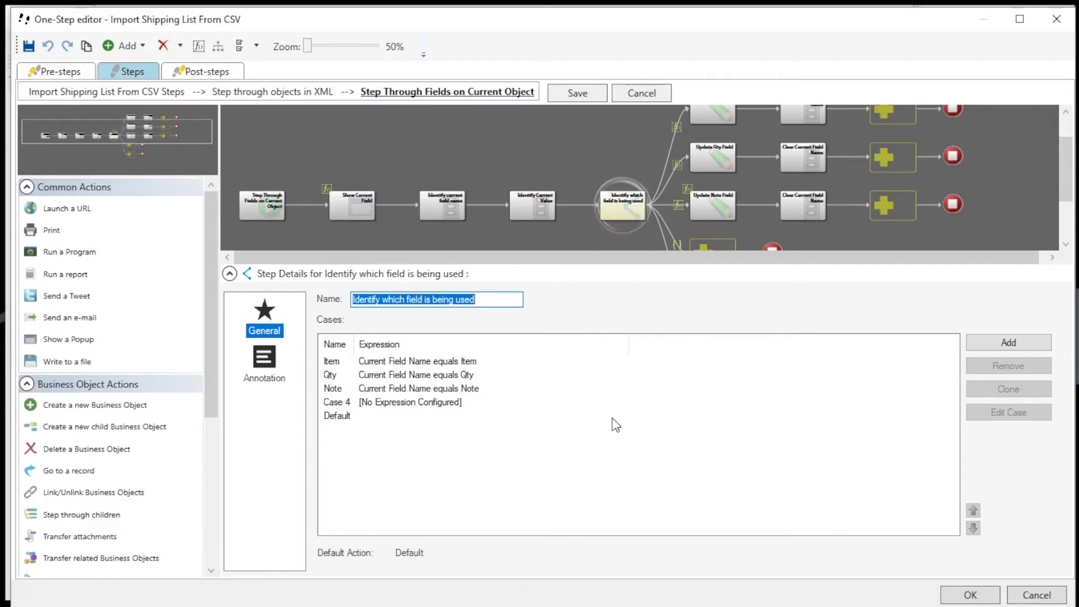
# - Glance at the Update Item Field step, then return to Identify which field is being used
pyautogui.click(457, 357)
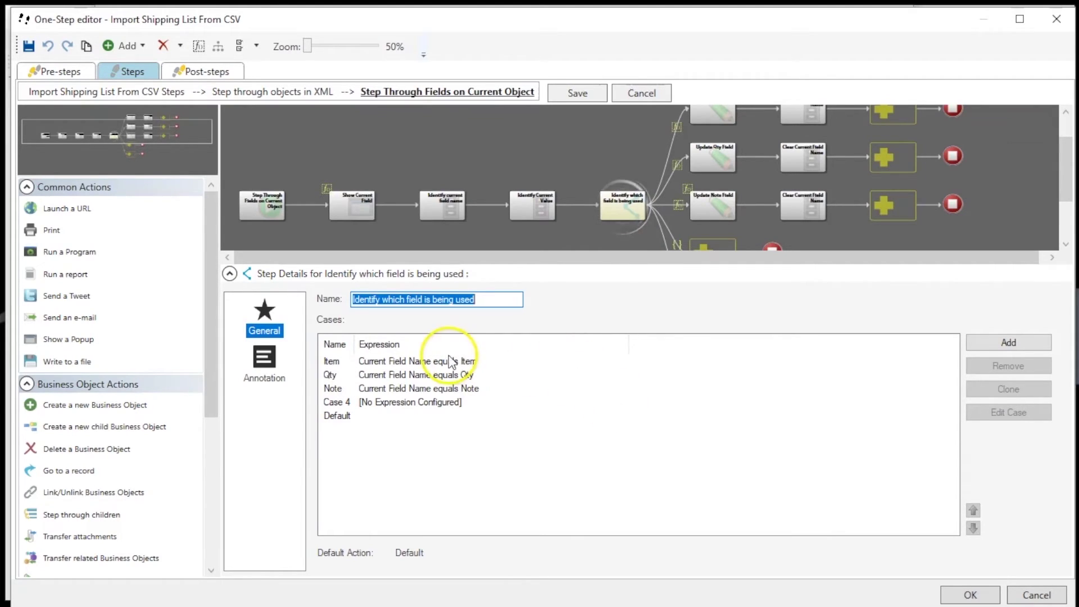
pyautogui.click(709, 120)
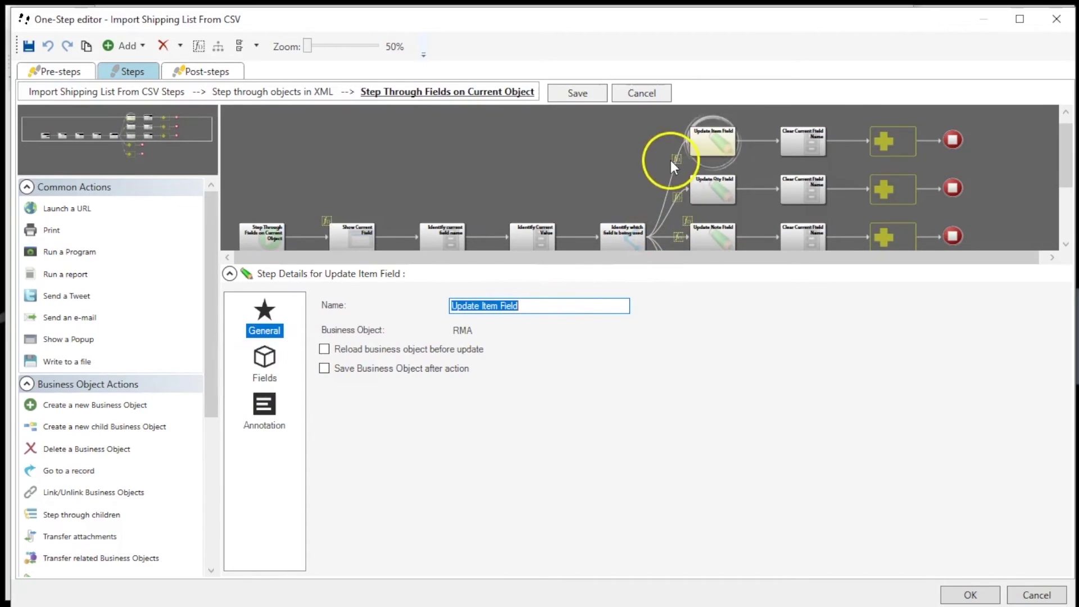
pyautogui.click(618, 231)
# - Review the Item, Qty and Note cases, then reopen the Update Item Field step
pyautogui.scroll(-1, 618, 235)
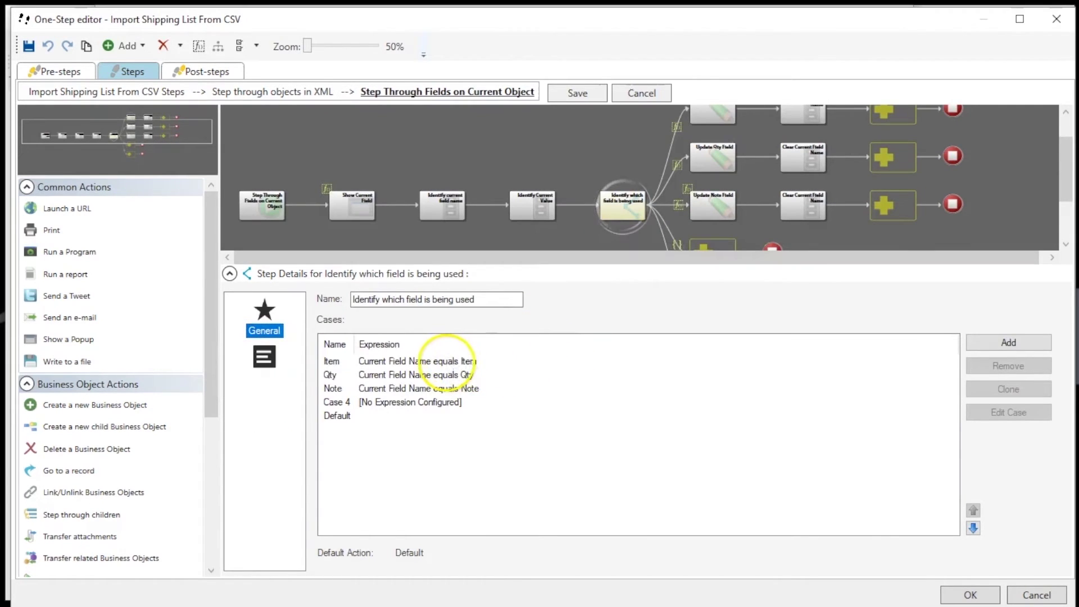
pyautogui.click(447, 362)
pyautogui.click(440, 389)
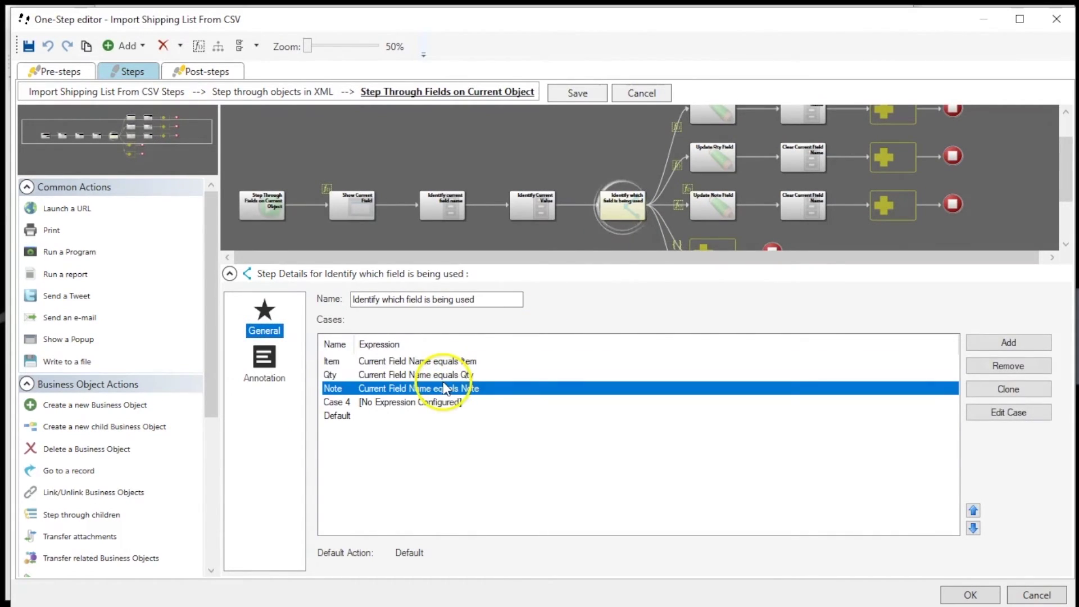
pyautogui.click(441, 375)
pyautogui.click(442, 388)
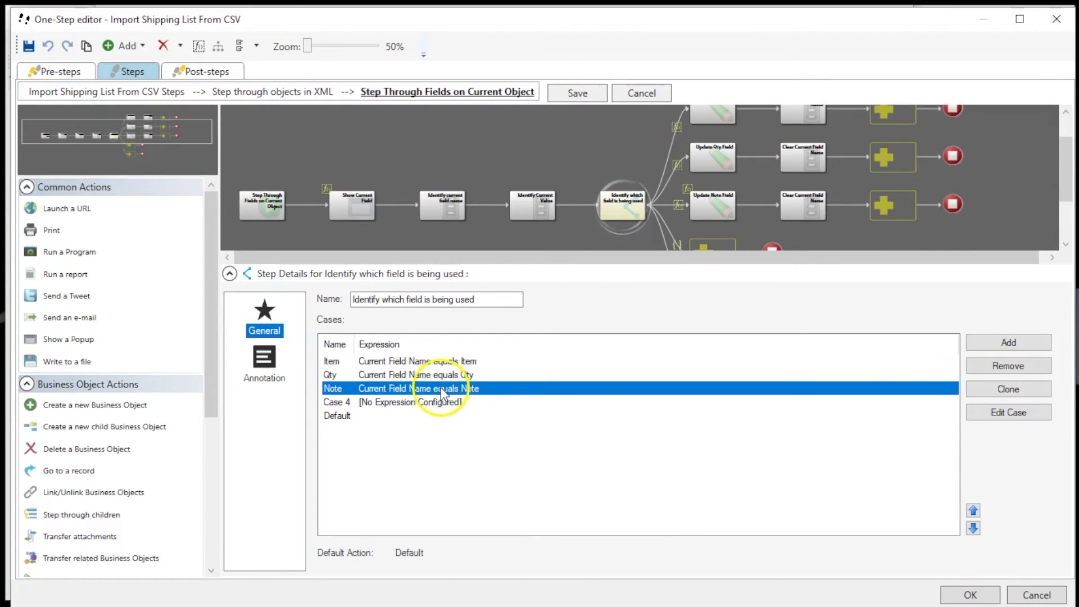
pyautogui.click(701, 117)
# - List only set fields and show RMA Shipping List Item.Item receiving the Current Value variable
pyautogui.click(269, 373)
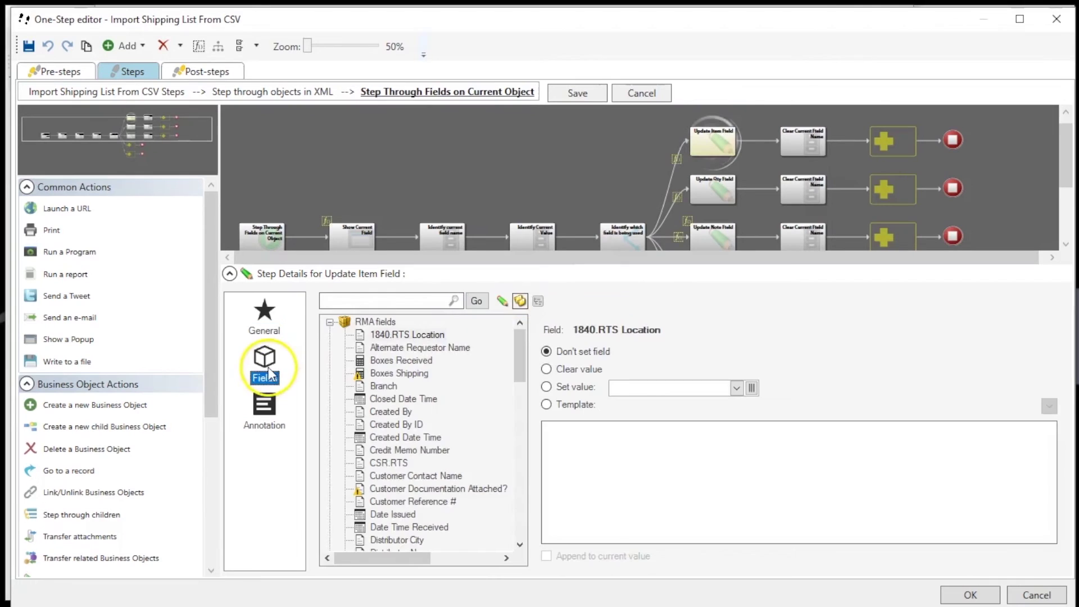
pyautogui.click(502, 301)
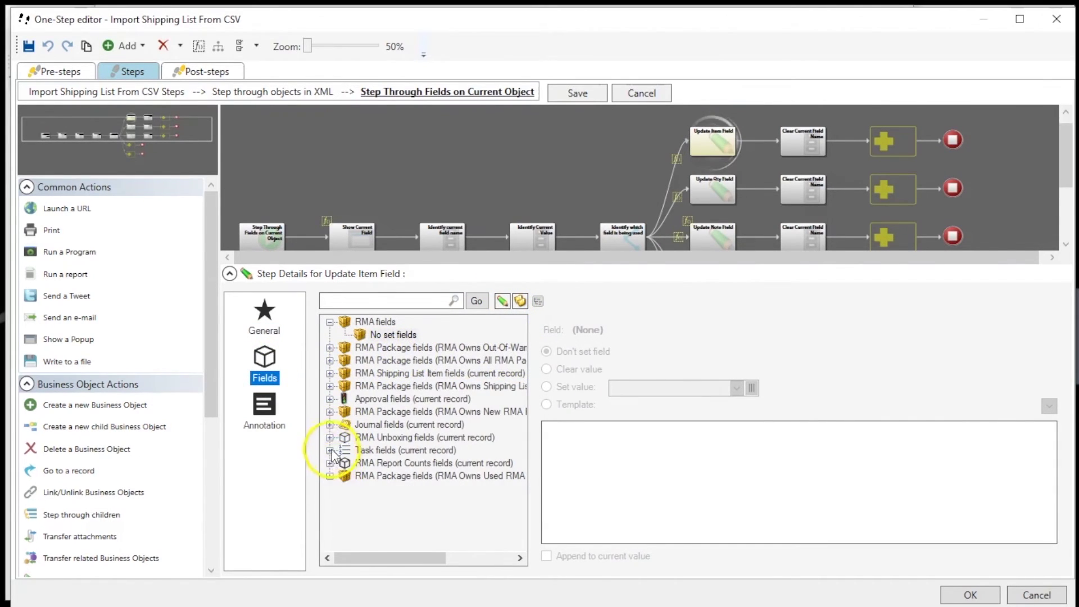
pyautogui.click(330, 373)
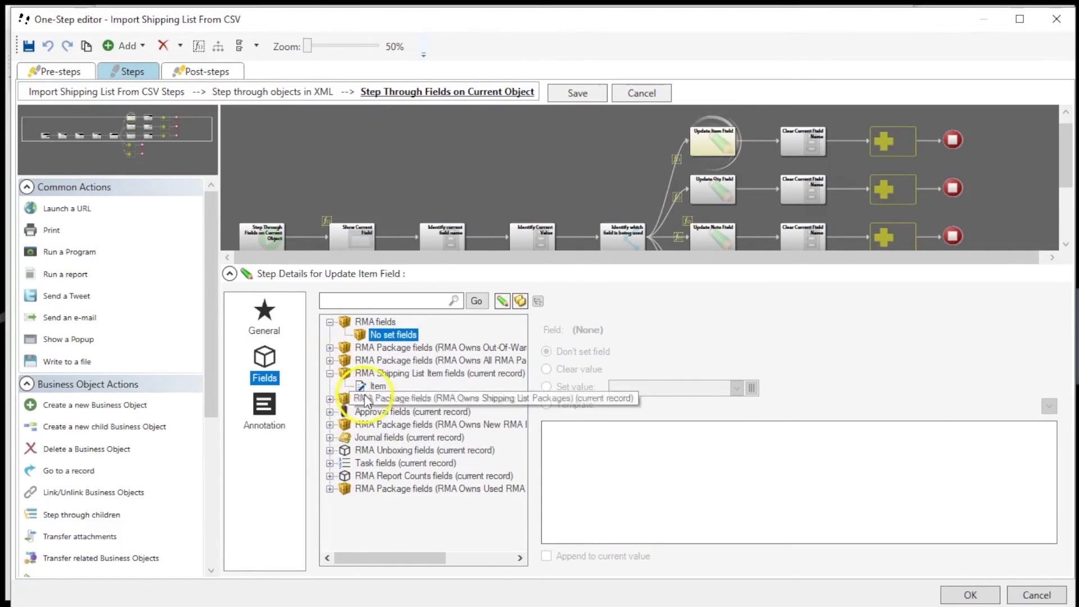
pyautogui.click(376, 386)
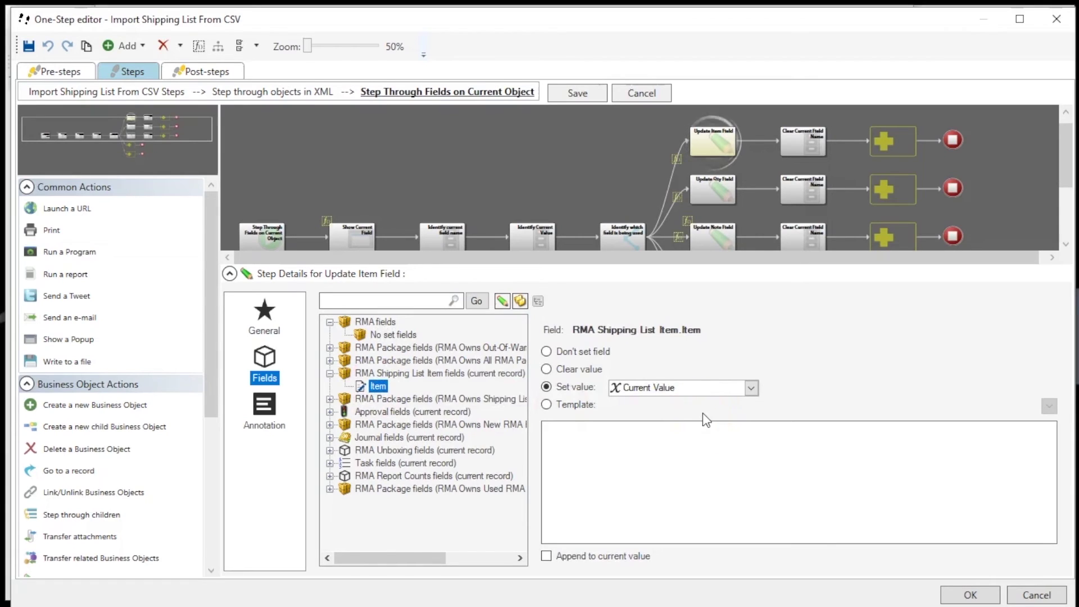
pyautogui.click(643, 288)
# - Show the Clear Current Field Name step setting Text variable Current Field Name to Empty
pyautogui.click(794, 139)
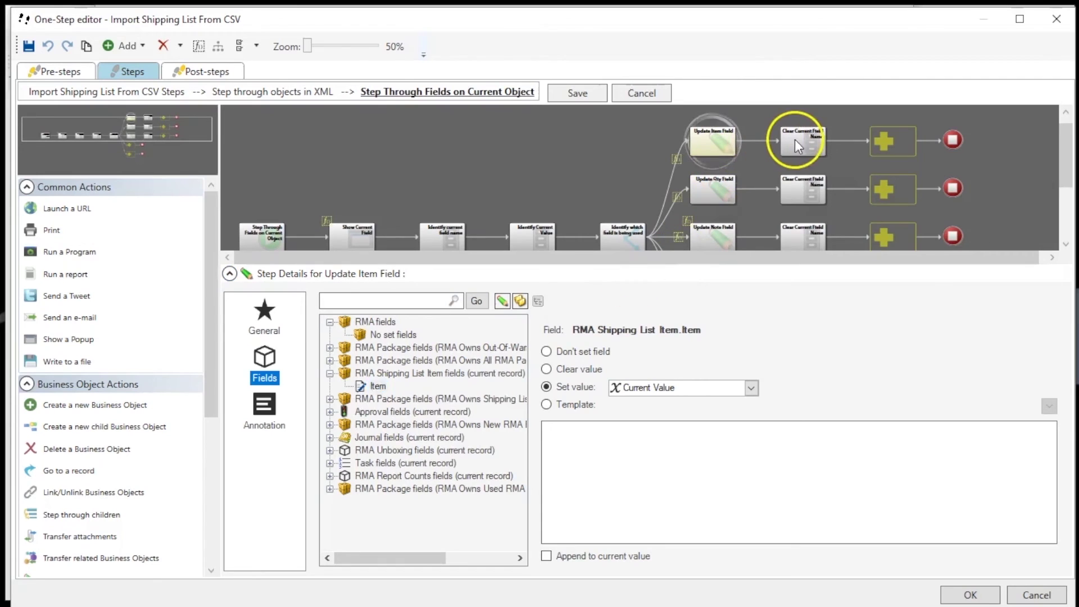
pyautogui.click(630, 451)
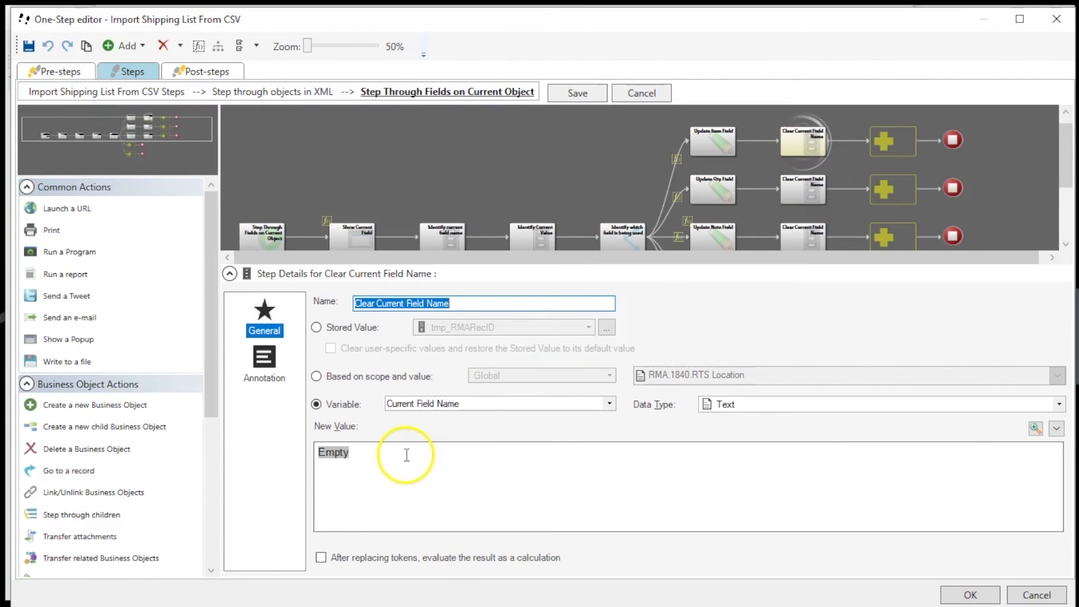